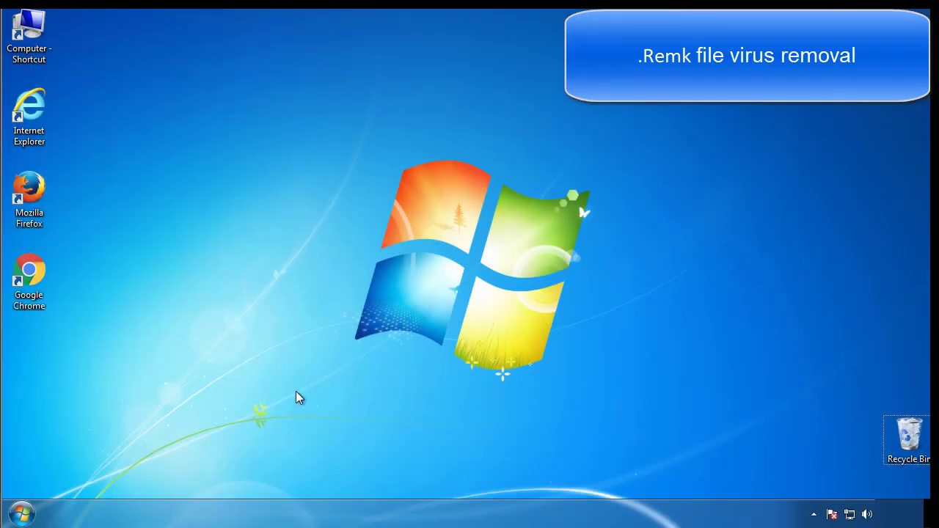
Enable Safe boot with the Minimal option in System Configuration and restart the computer into safe mode.
click(22, 513)
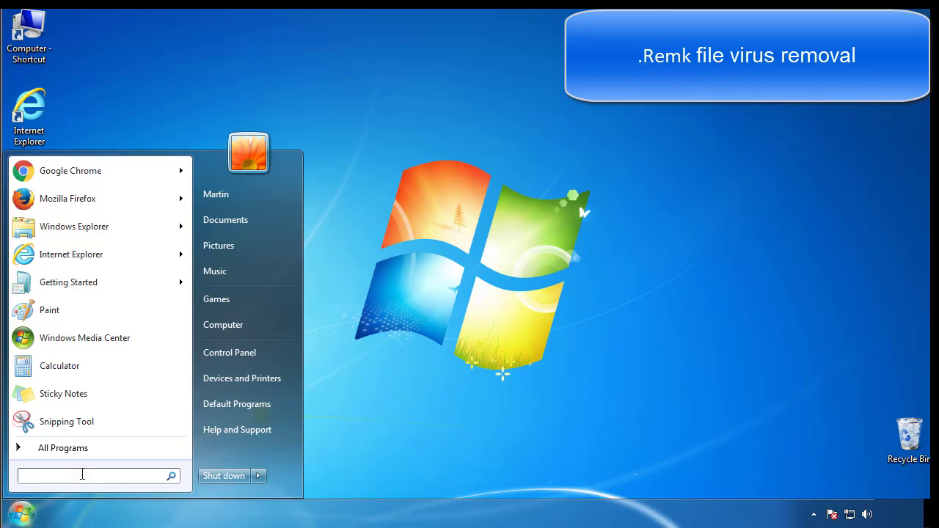
text(msconfig)
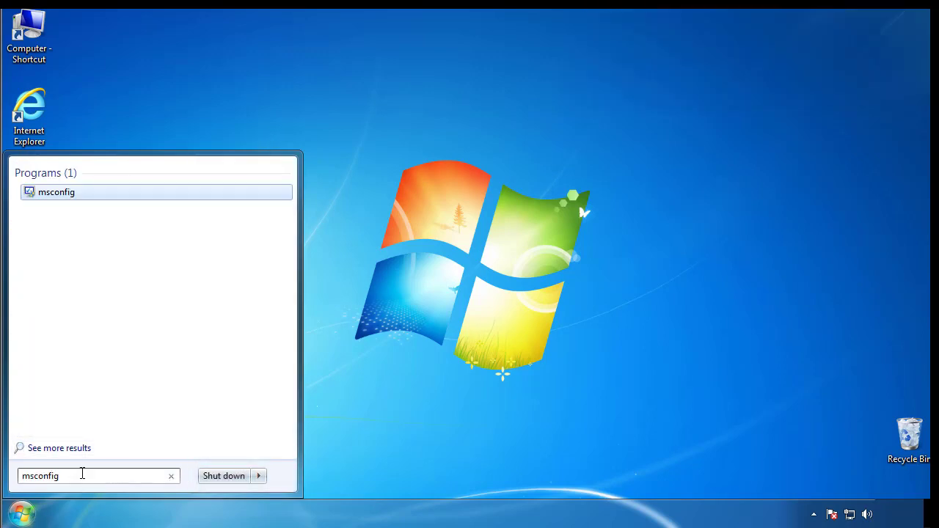
key(Return)
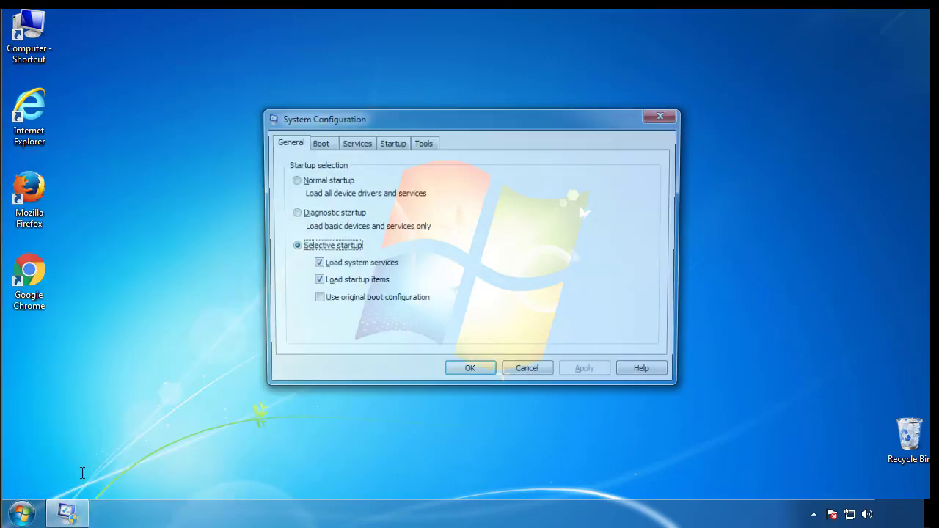
click(317, 144)
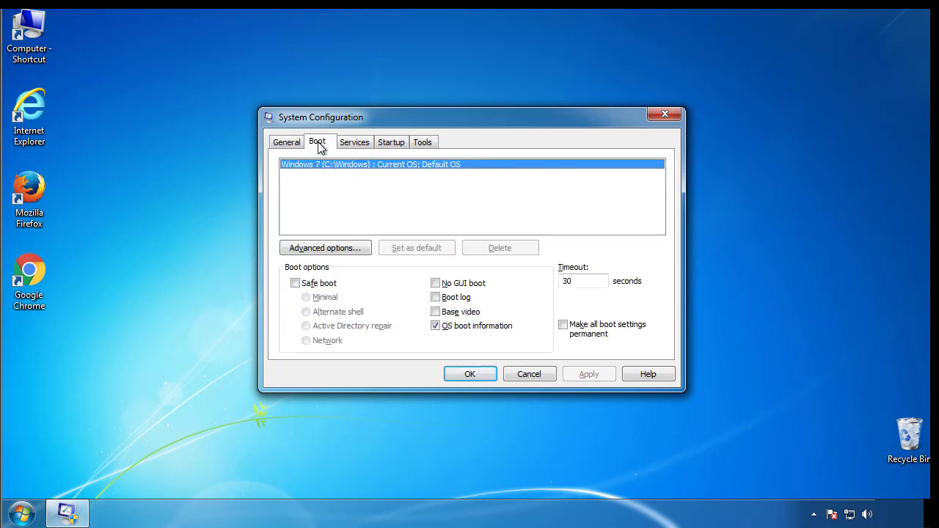
click(295, 283)
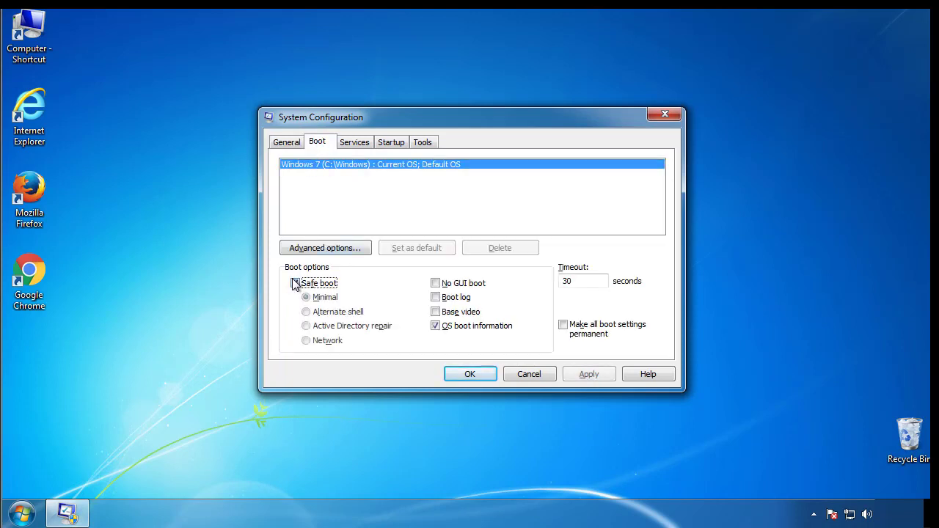
click(476, 375)
click(423, 285)
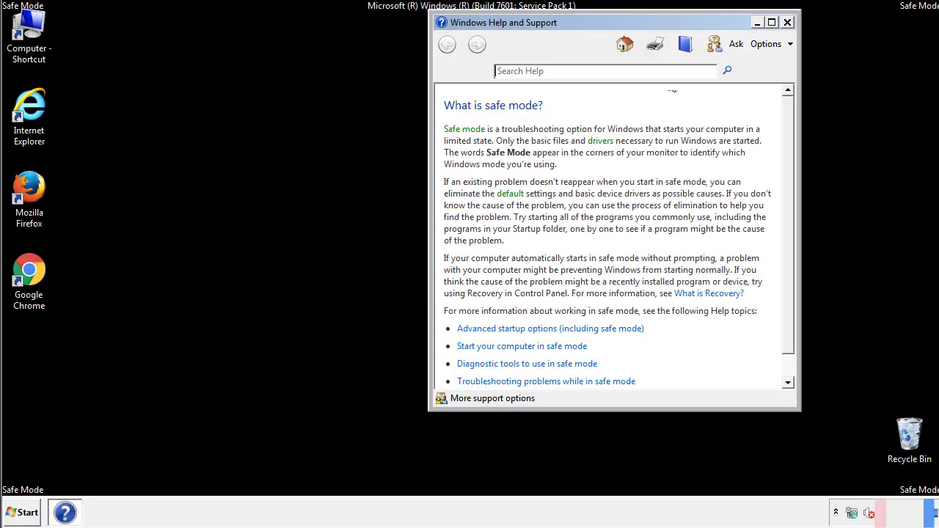
click(787, 23)
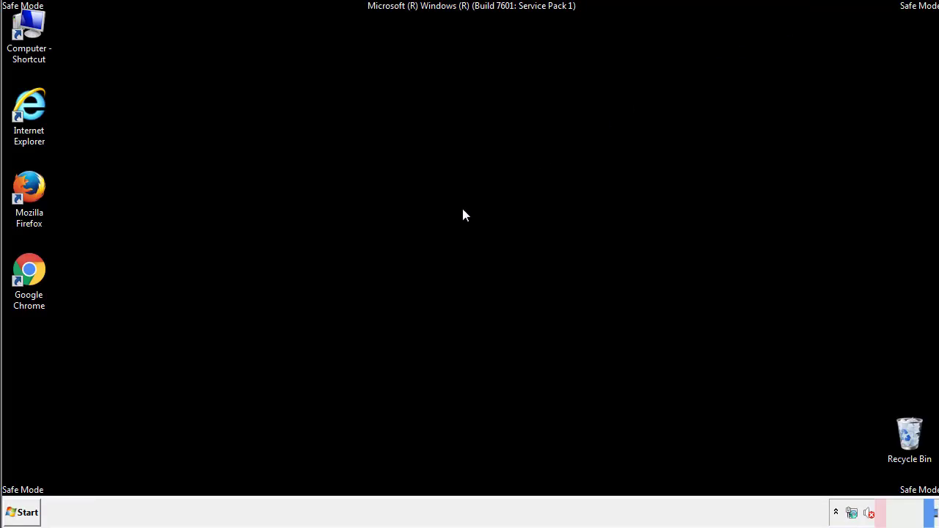
Apply the Folder Options view setting that shows hidden files, folders, and drives, and close Control Panel.
click(28, 511)
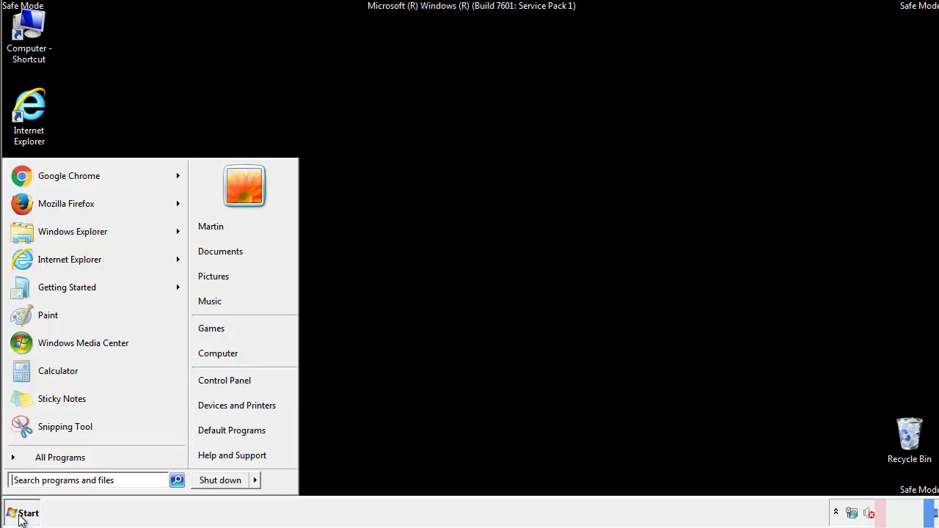
click(234, 377)
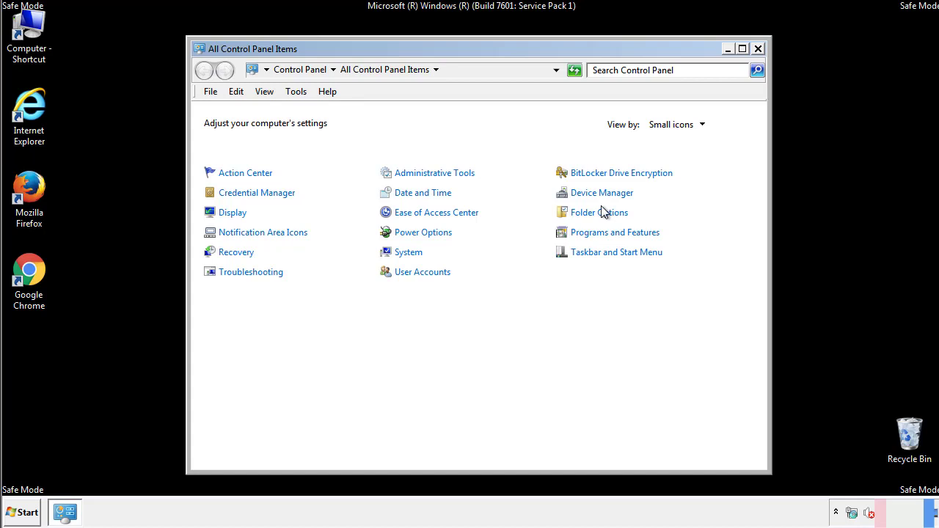
click(602, 213)
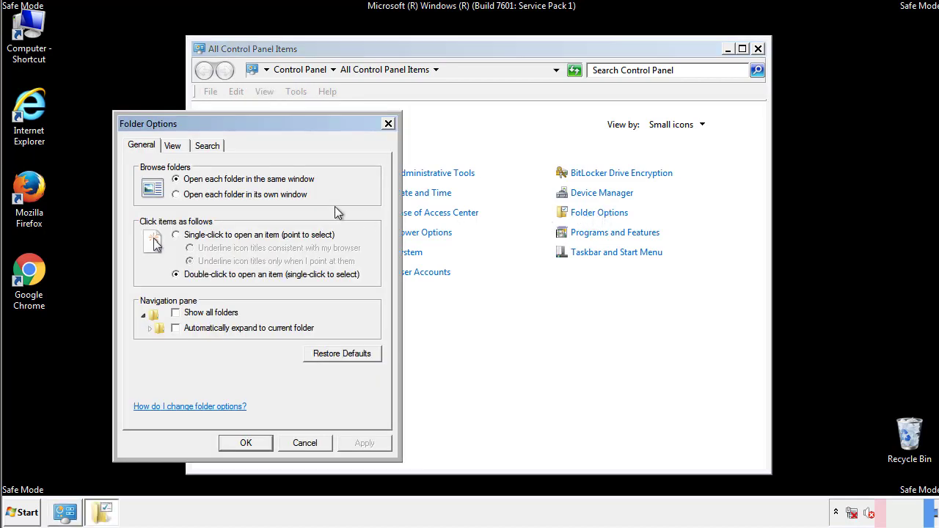
click(174, 147)
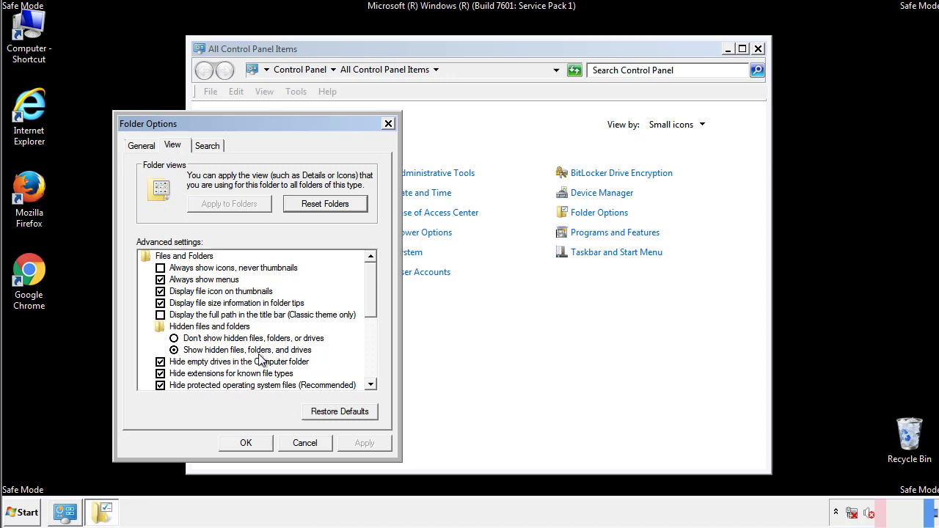
click(253, 441)
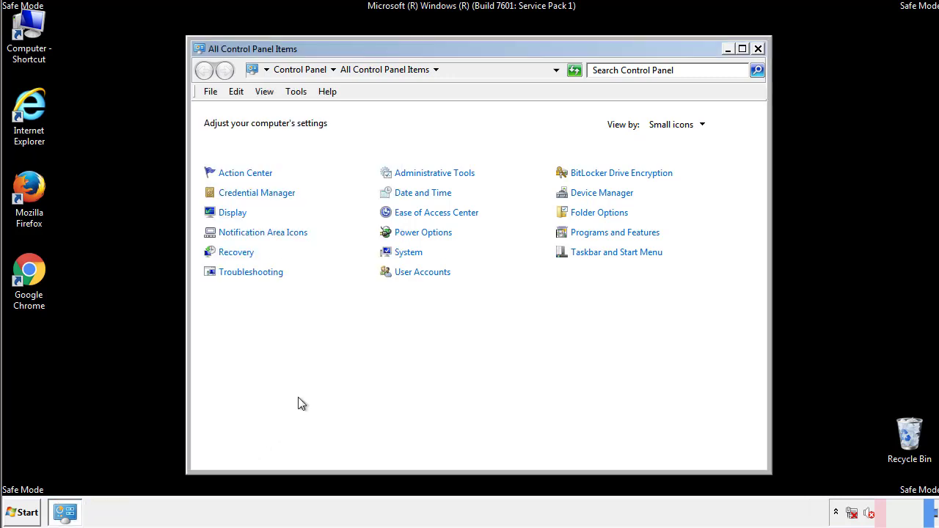
click(758, 48)
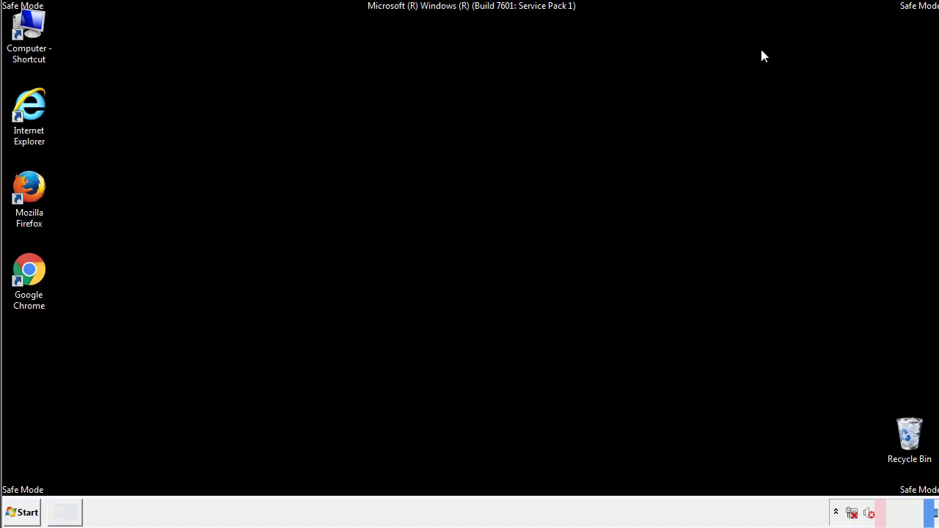
Browse from Computer to the folder C:\Windows\System32\drivers\etc.
double_click(33, 28)
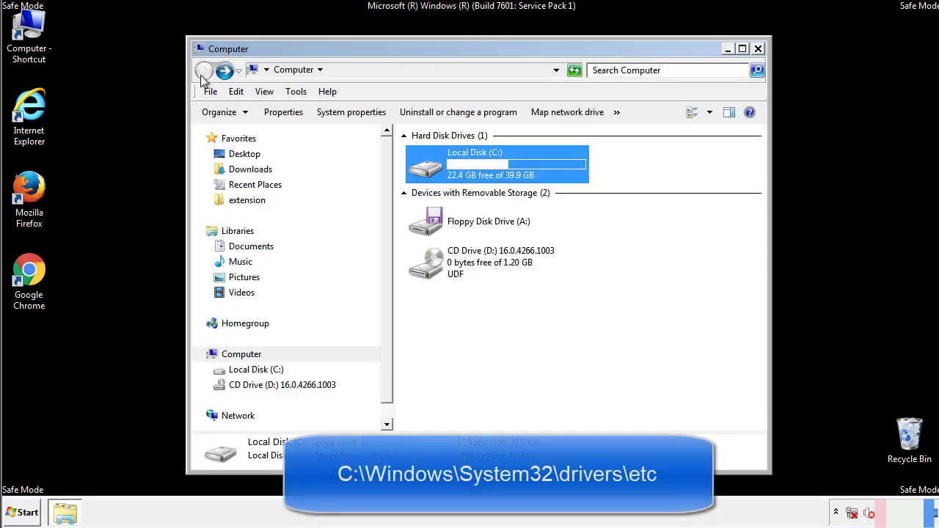
double_click(426, 167)
click(429, 270)
double_click(429, 270)
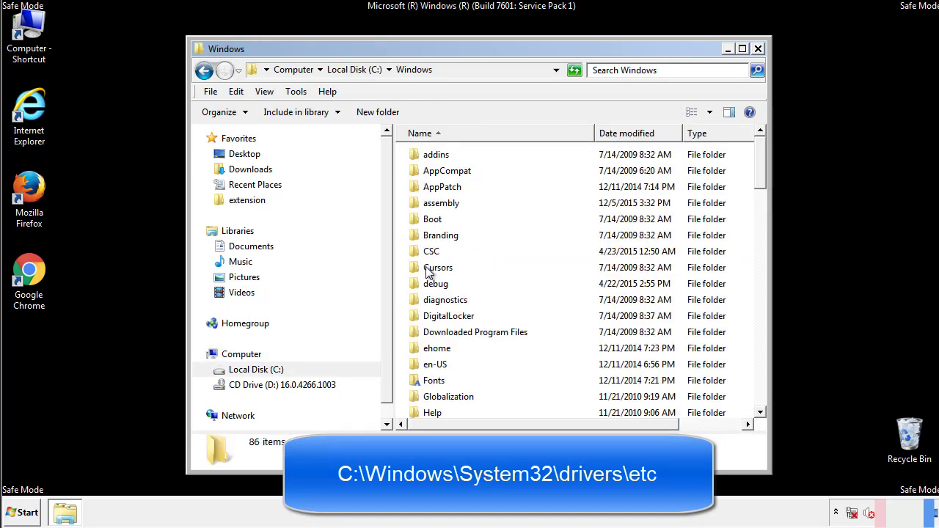
scroll(432, 330, down, 2)
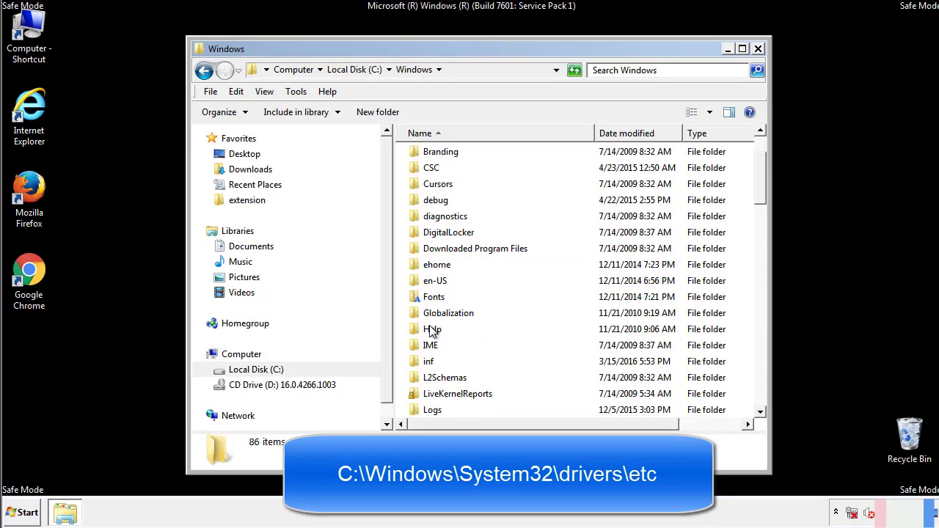
scroll(431, 332, down, 7)
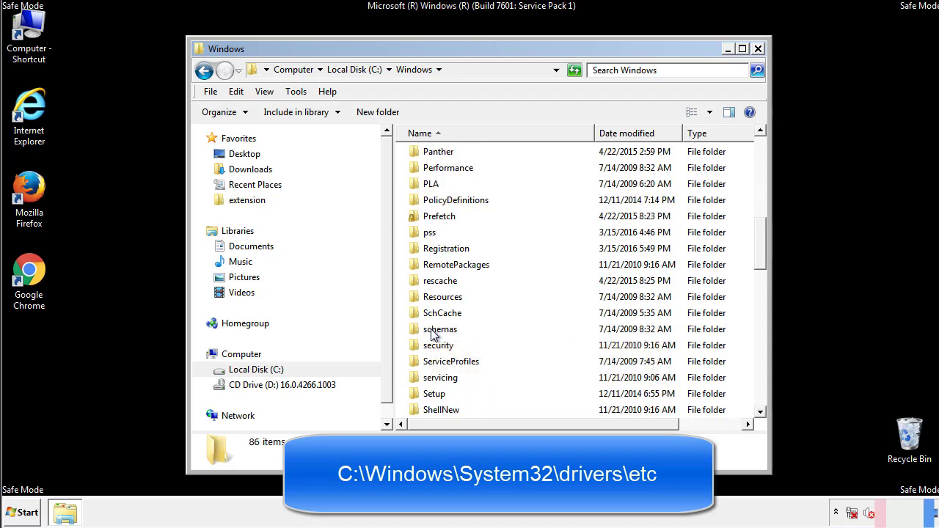
scroll(431, 332, down, 2)
double_click(443, 378)
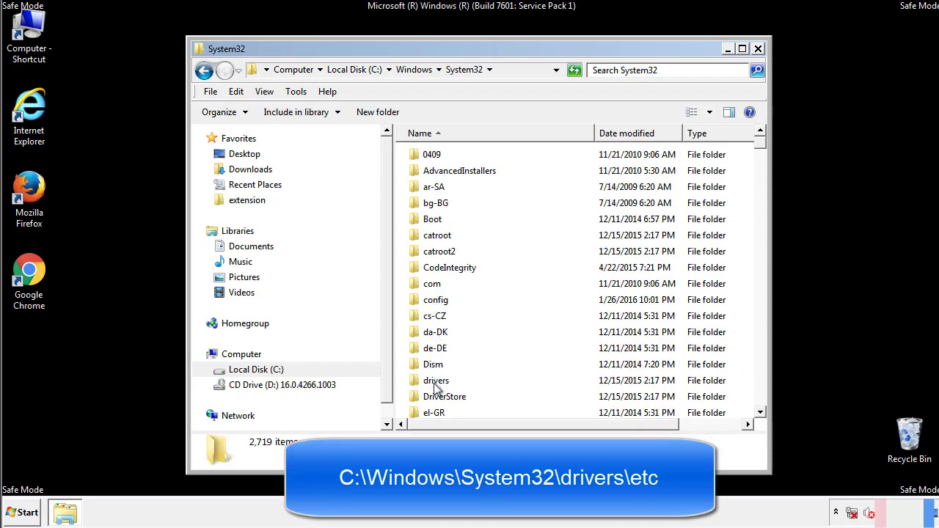
double_click(435, 383)
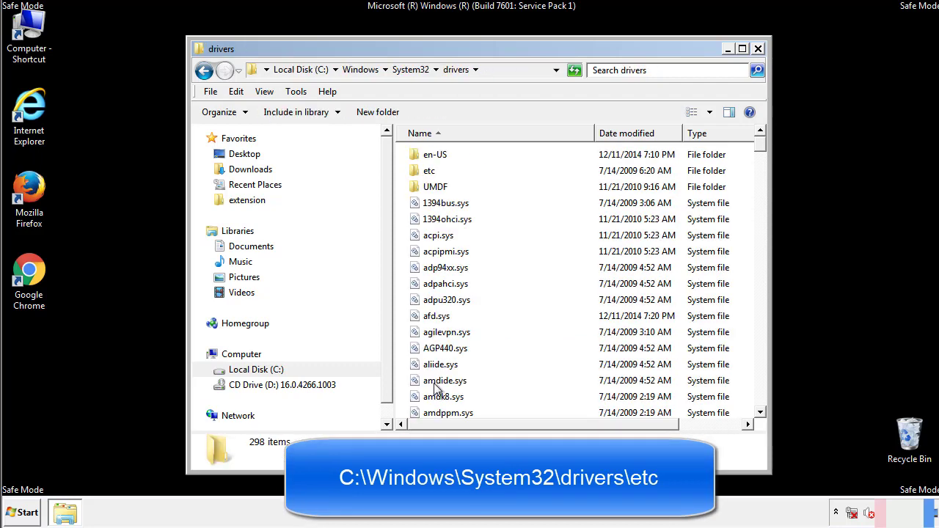
double_click(420, 176)
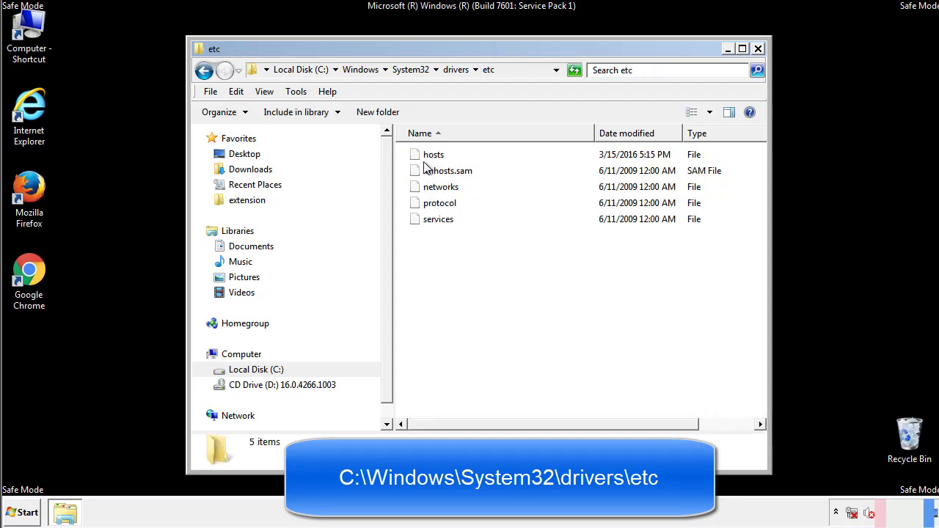
Open the hosts file with Notepad and reposition its window so the whole text is in view.
double_click(427, 157)
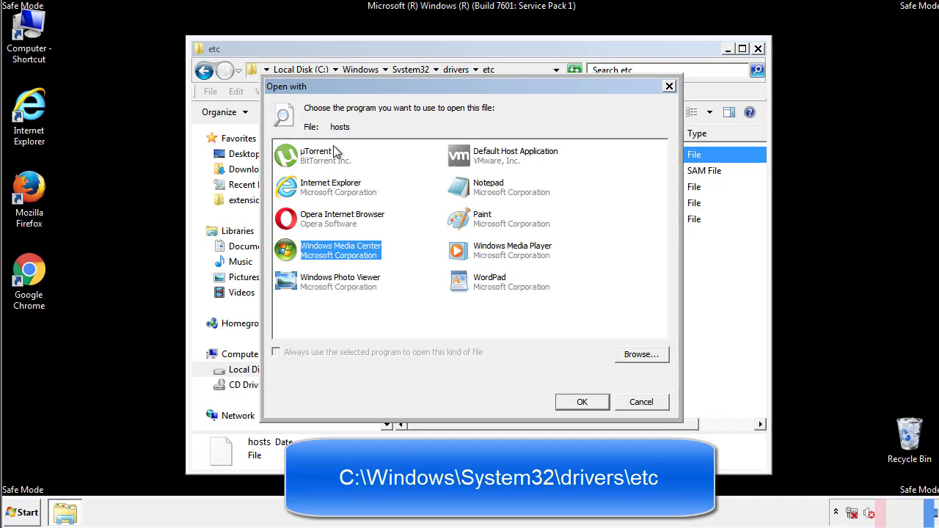
click(475, 192)
click(580, 402)
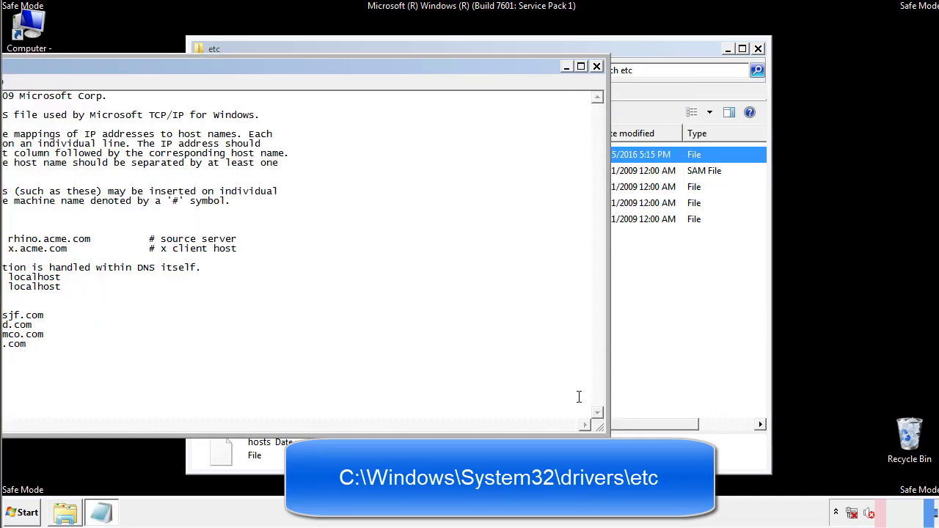
drag(384, 66, 597, 80)
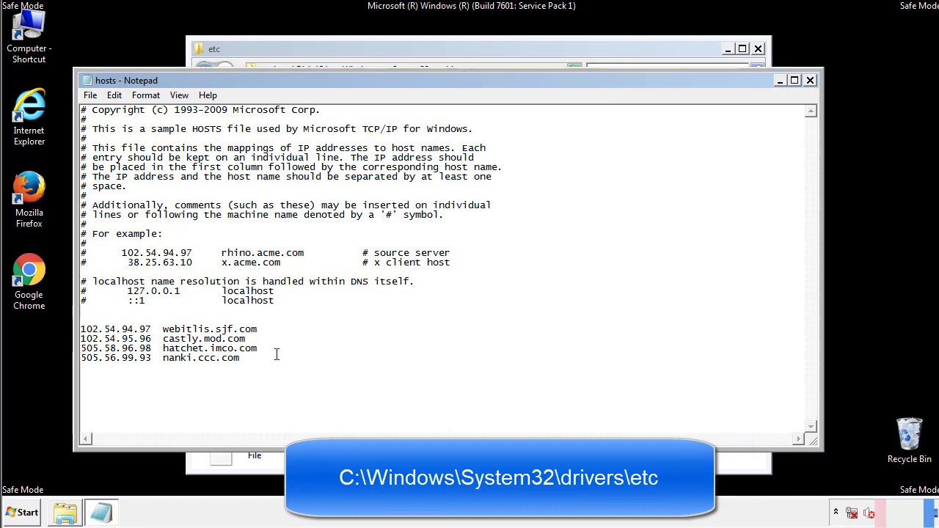
Delete the four IP address entries below the localhost lines in the hosts file and save it while closing.
drag(262, 359, 81, 328)
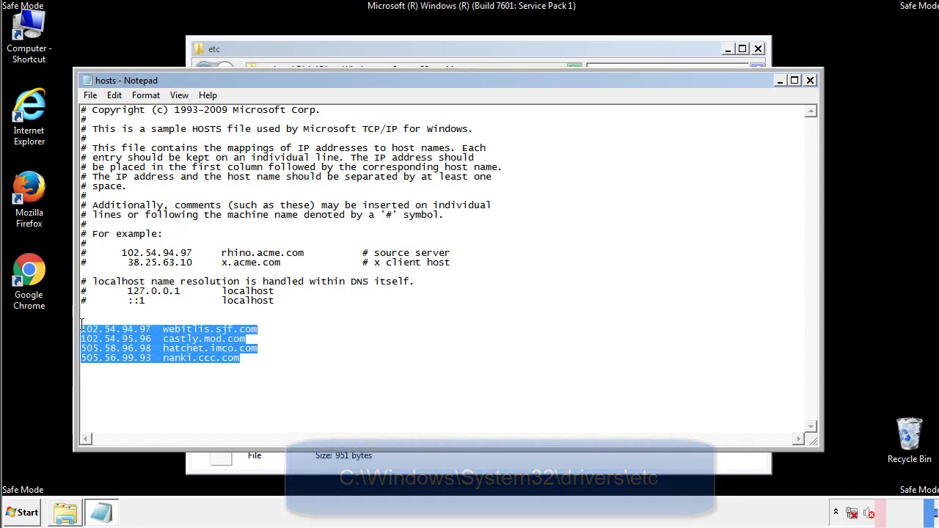
key(Delete)
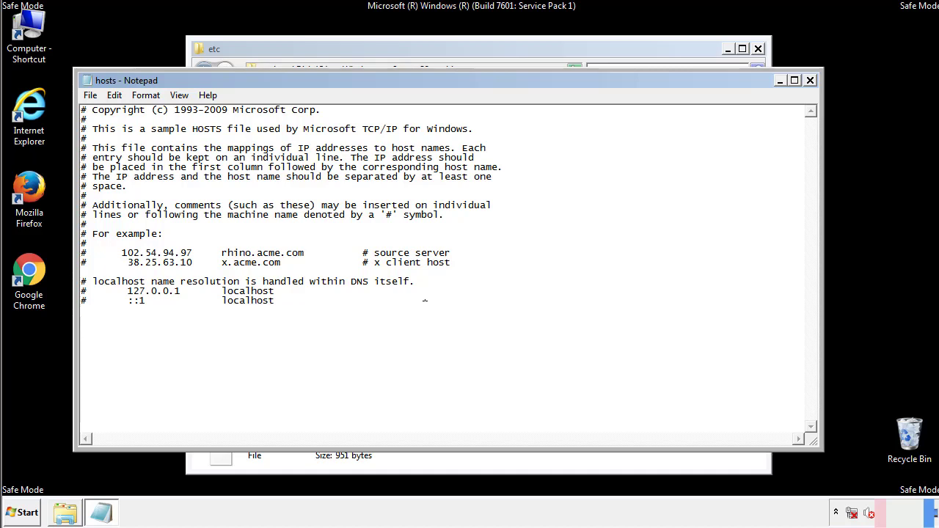
click(809, 82)
click(413, 268)
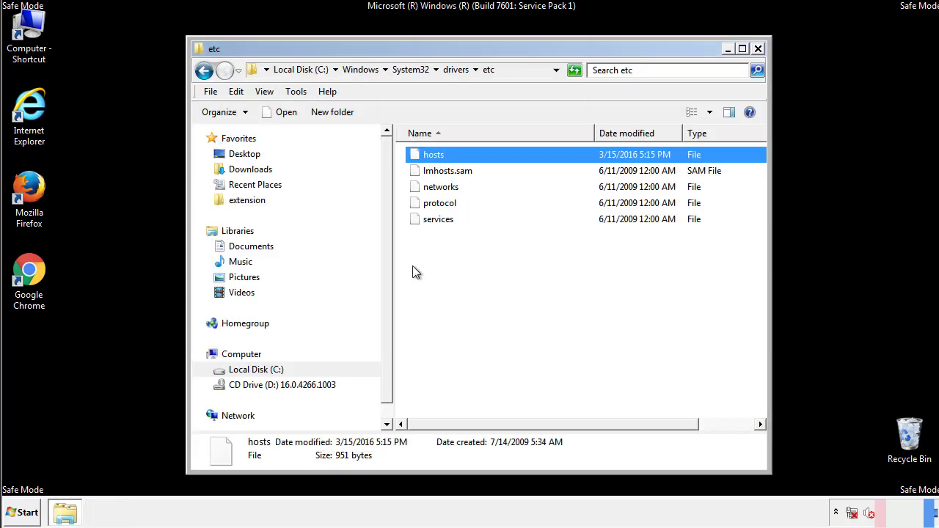
click(412, 273)
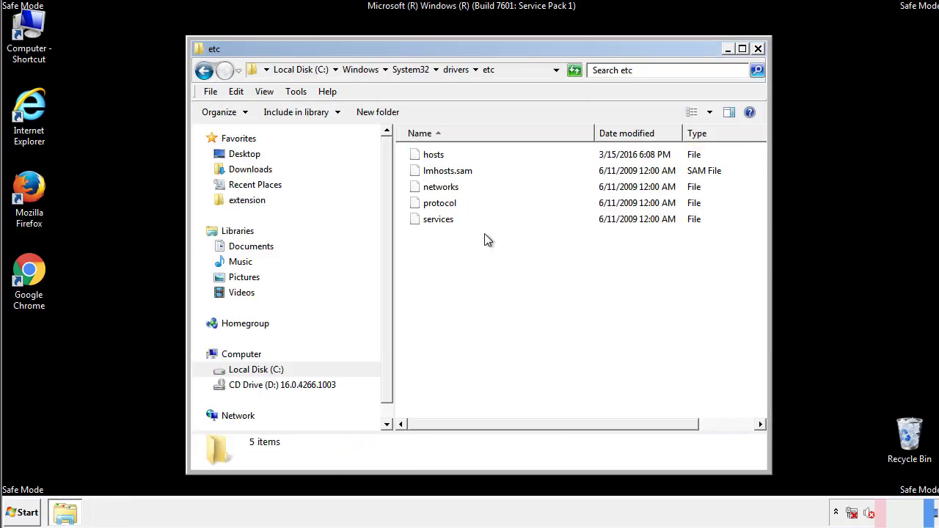
click(757, 50)
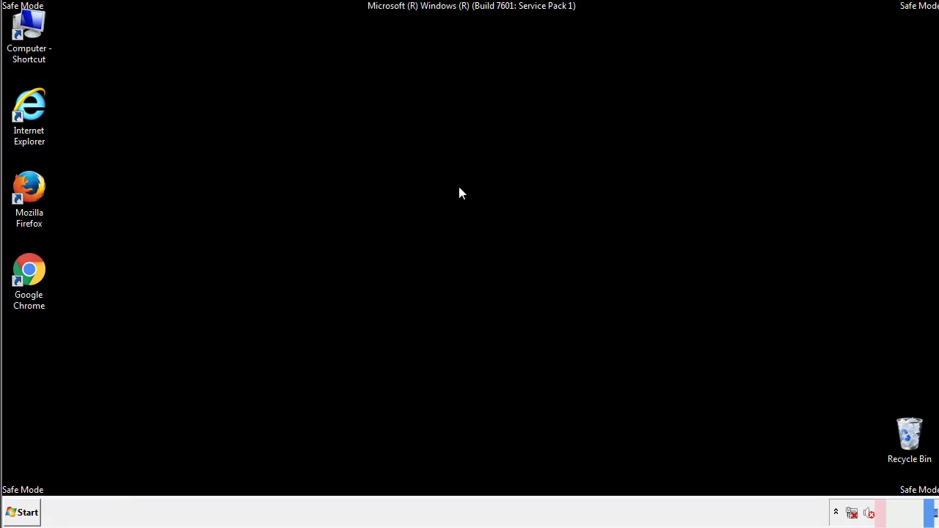
Open the Startup folder from the list of all installed programs.
click(22, 513)
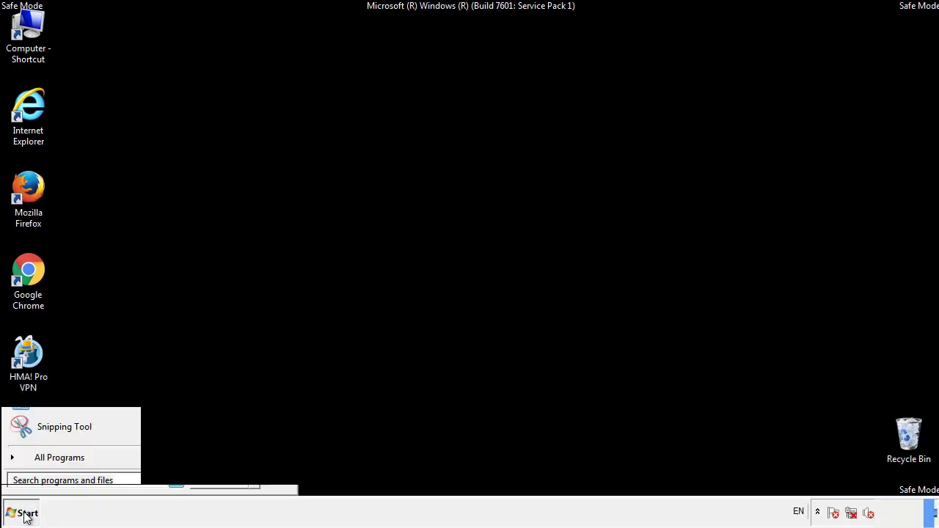
click(42, 463)
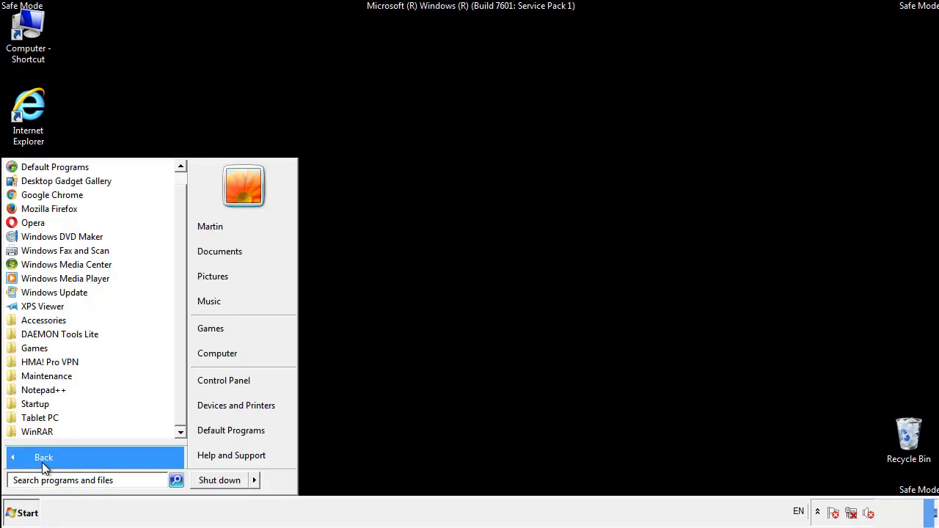
right_click(38, 405)
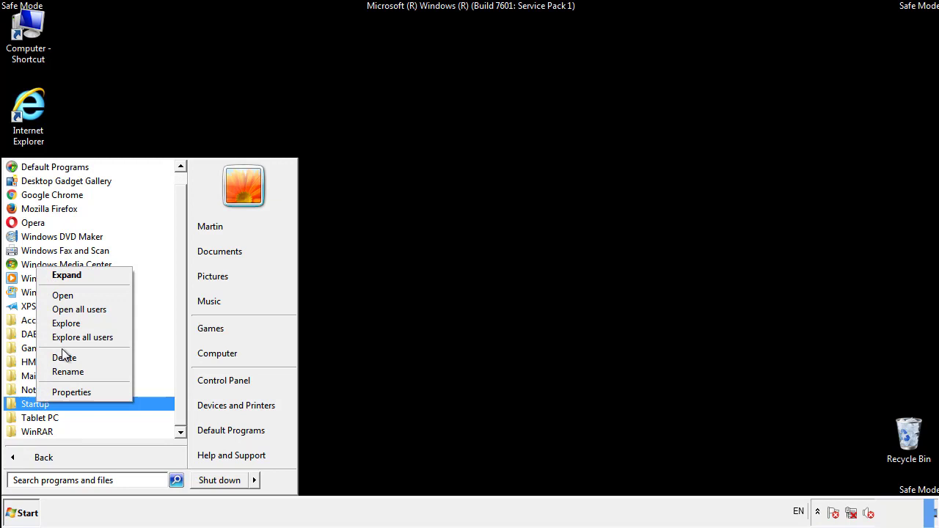
click(71, 294)
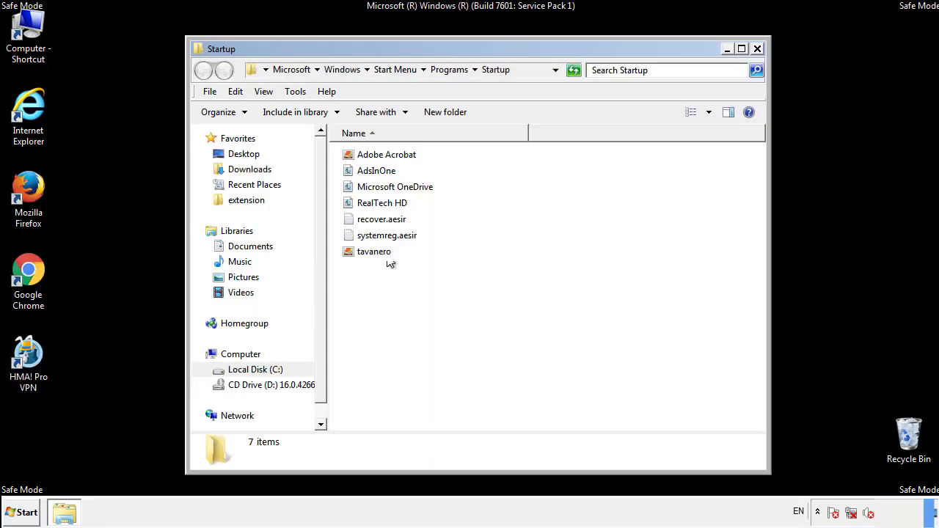
Delete AdsInOne, recover.aesir, systemreg.aesir and tavanero from the Startup folder, moving them to the Recycle Bin, and close the folder.
click(382, 174)
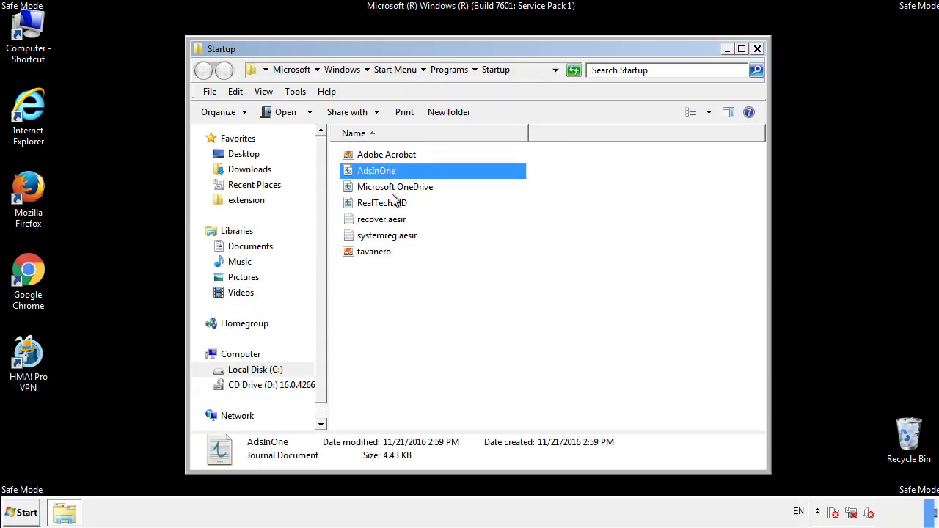
ctrl+click(382, 220)
ctrl+click(392, 236)
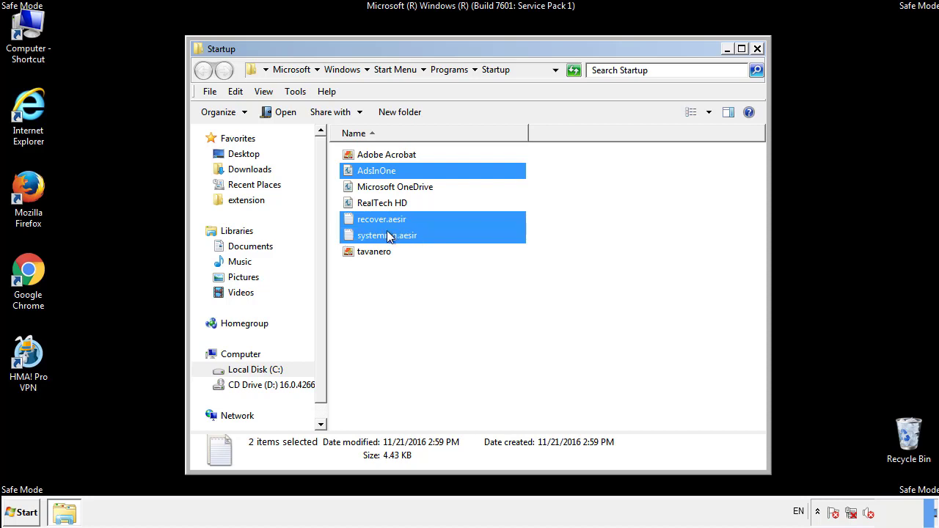
ctrl+click(376, 251)
right_click(371, 253)
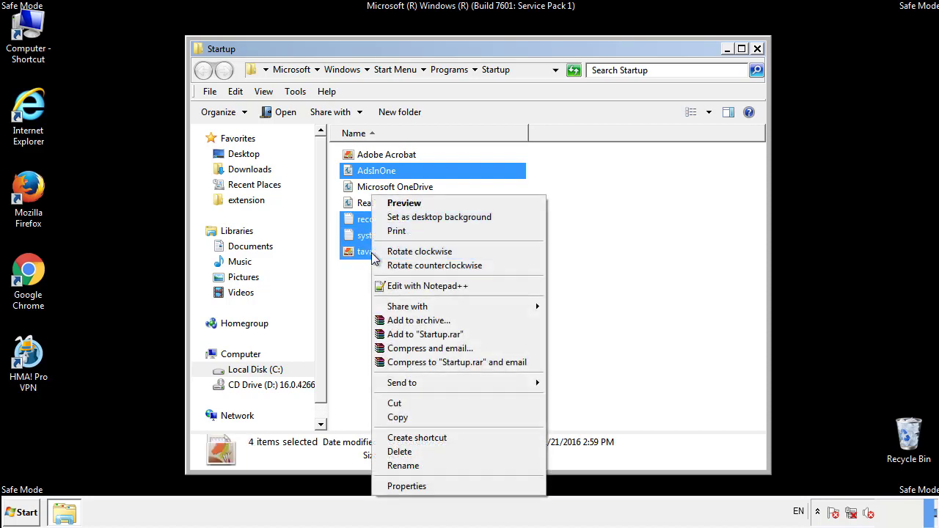
click(399, 452)
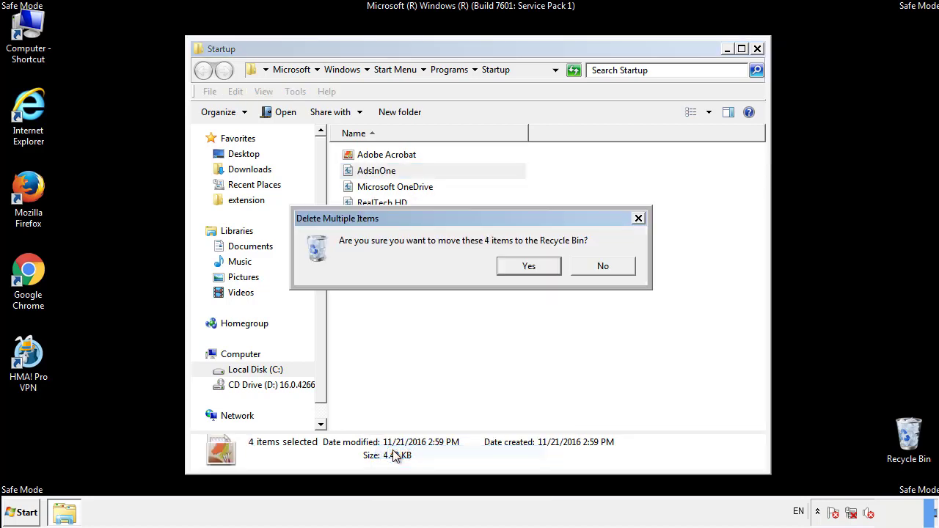
click(520, 266)
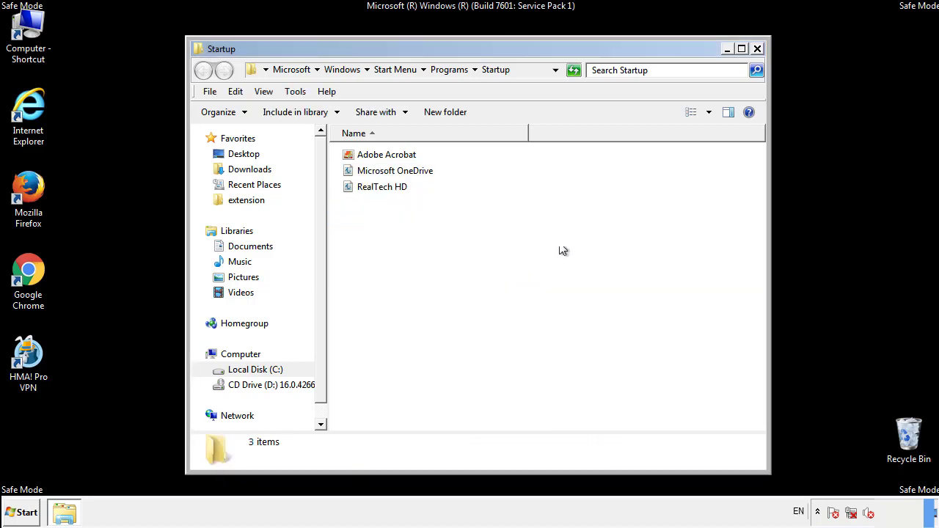
click(759, 54)
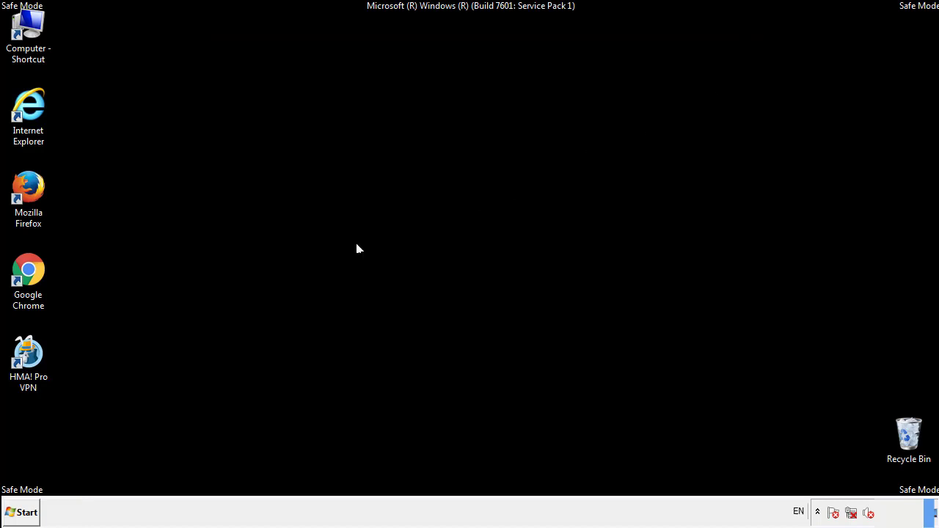
Search the installed programs for regedit and launch the Registry Editor.
click(23, 514)
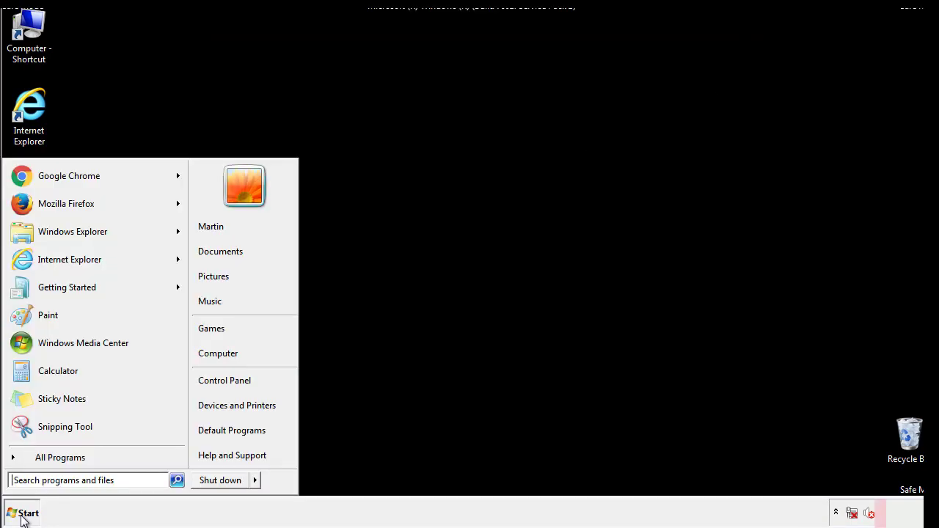
click(65, 482)
text(reged)
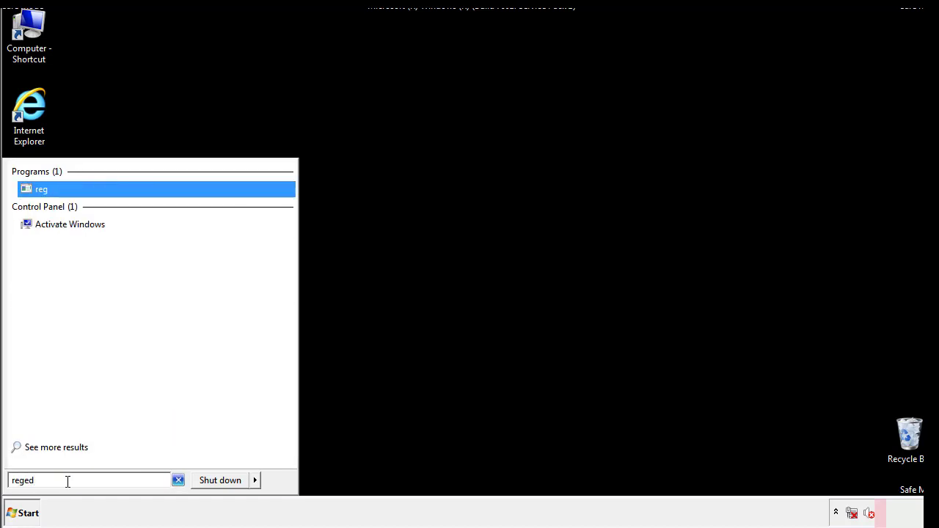
text(it)
key(Return)
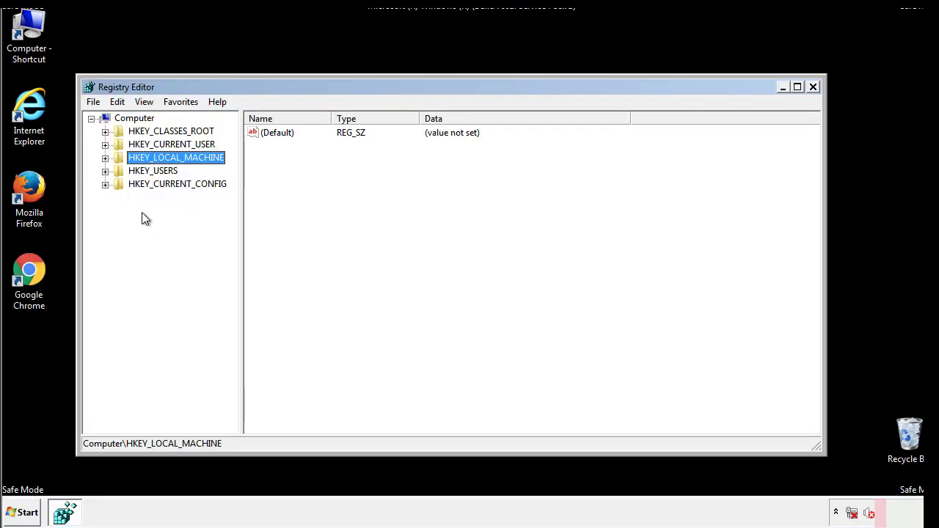
Browse the registry to the key HKEY_LOCAL_MACHINE\SOFTWARE\Microsoft\Windows\CurrentVersion\Run.
click(105, 158)
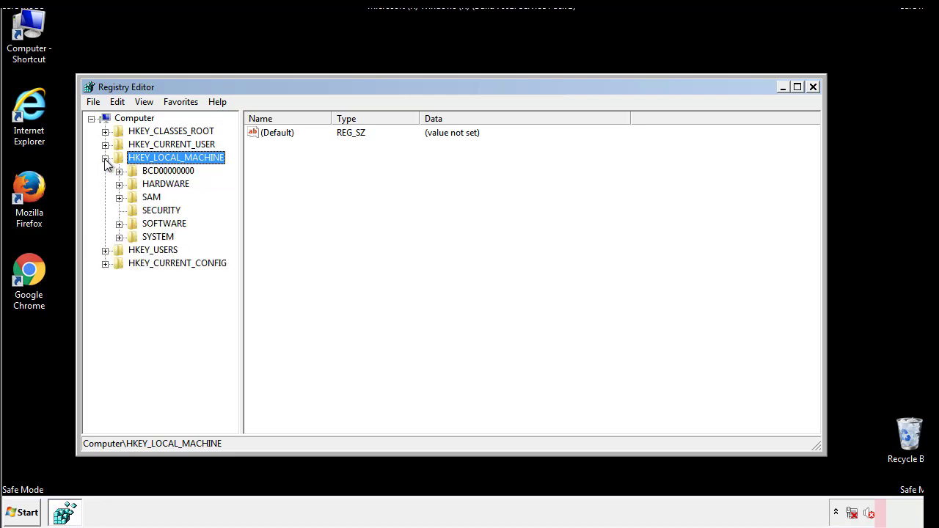
click(119, 224)
scroll(232, 227, down, 1)
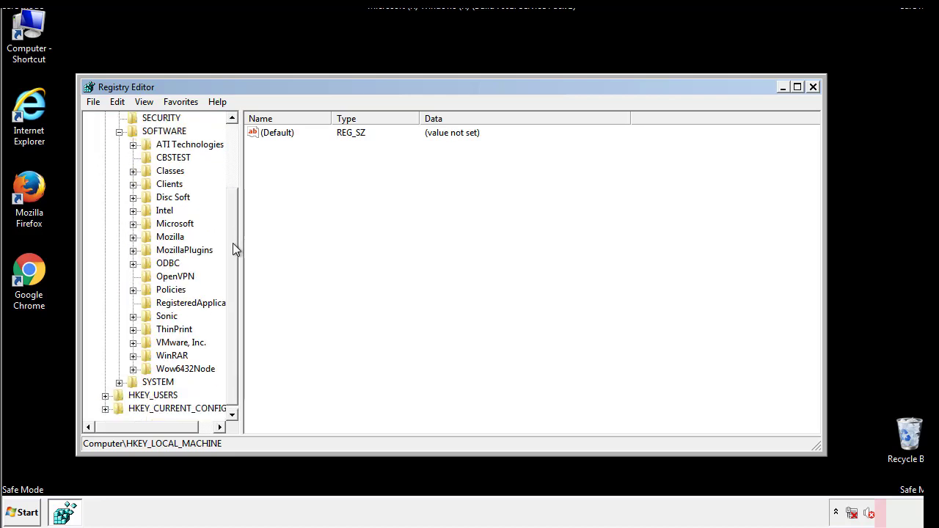
click(133, 224)
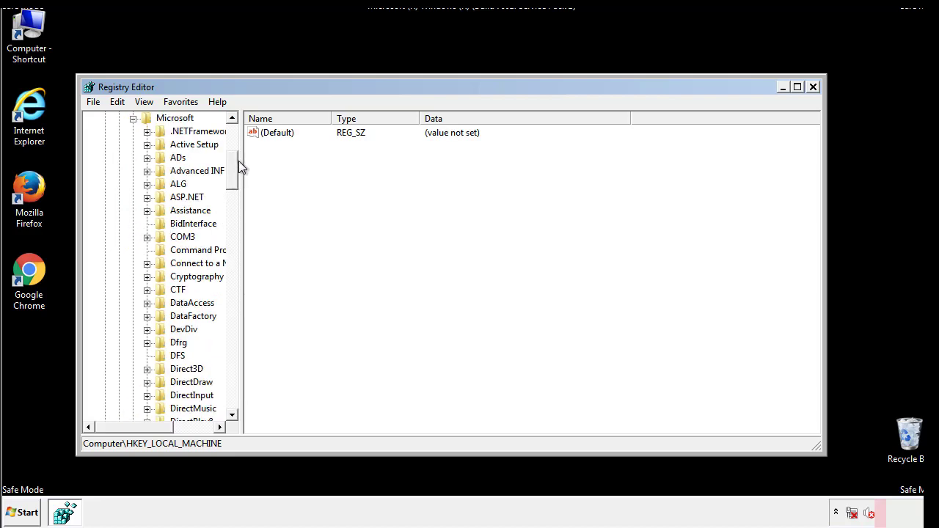
mouse_move(231, 179)
mouse_down()
mouse_move(232, 389)
mouse_move(233, 377)
mouse_up()
click(146, 224)
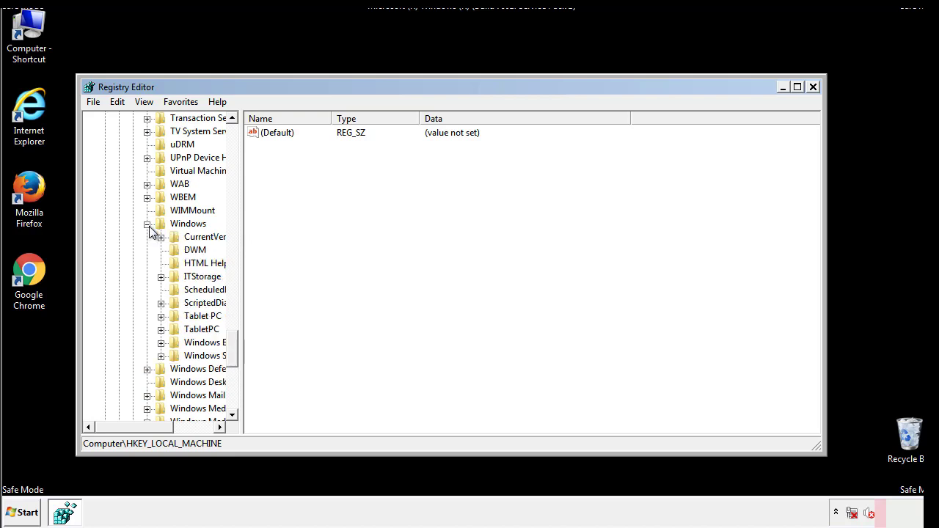
drag(130, 427, 150, 431)
click(120, 237)
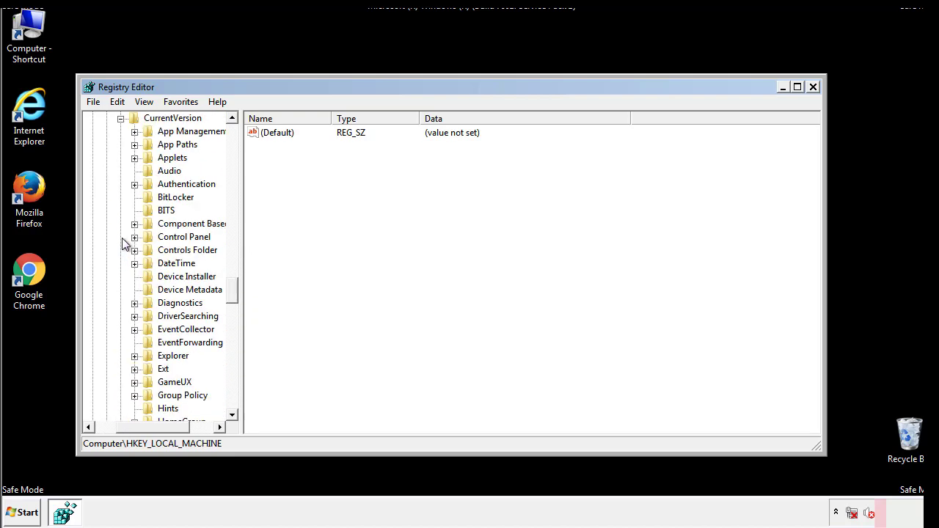
drag(238, 291, 232, 339)
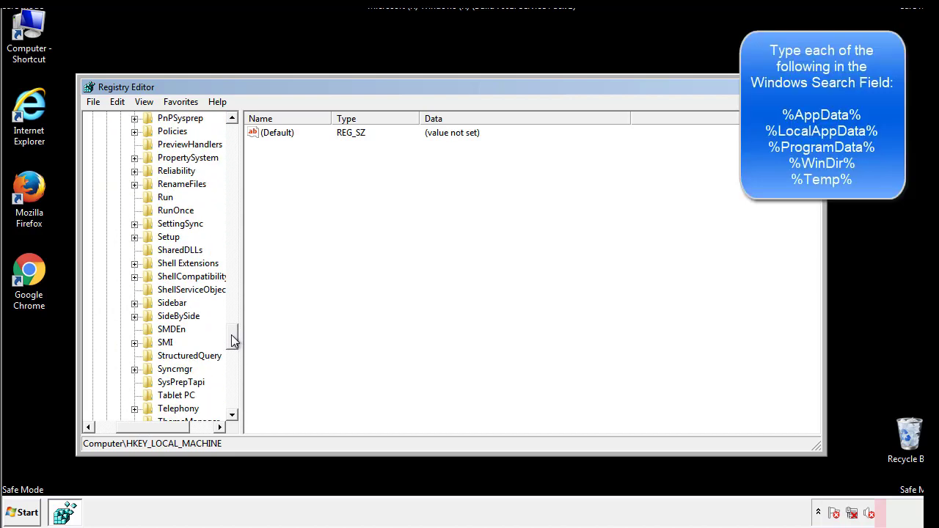
click(153, 200)
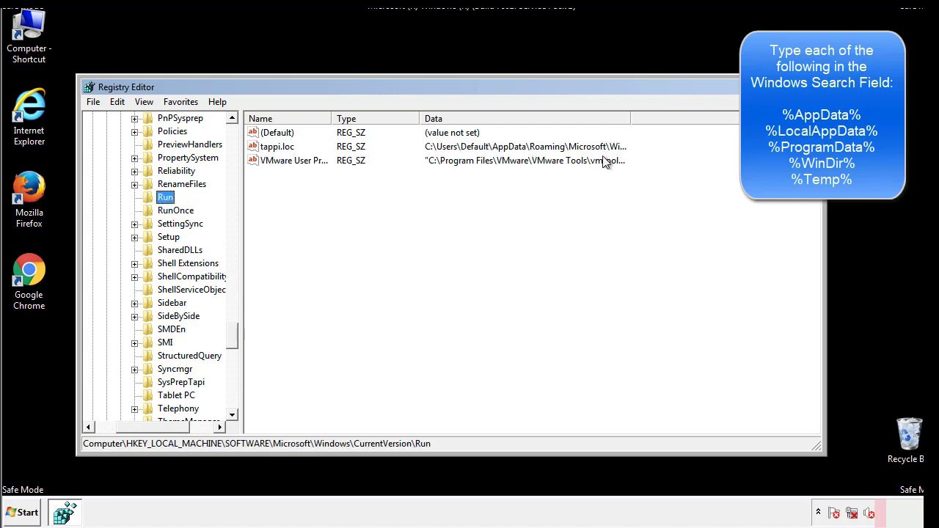
Permanently delete the tappi.loc value from the HKEY_LOCAL_MACHINE Run key.
click(277, 151)
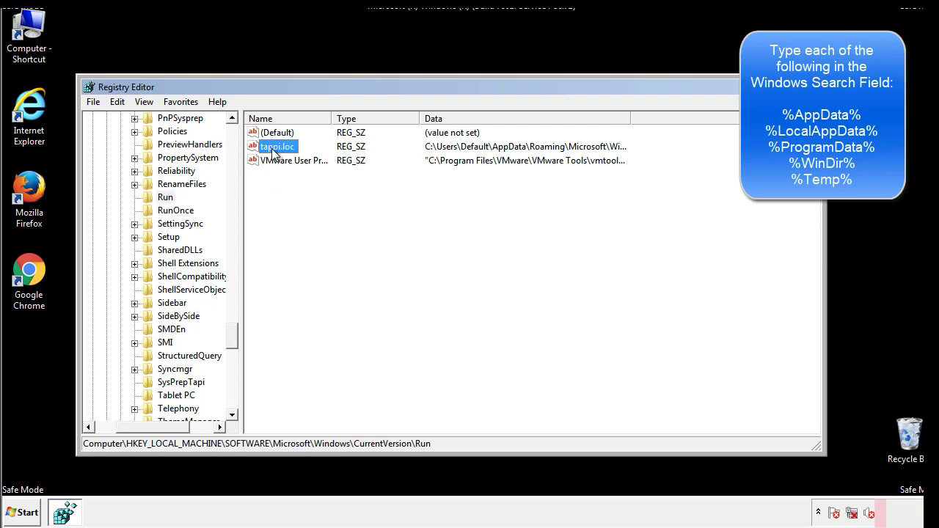
right_click(271, 150)
click(293, 191)
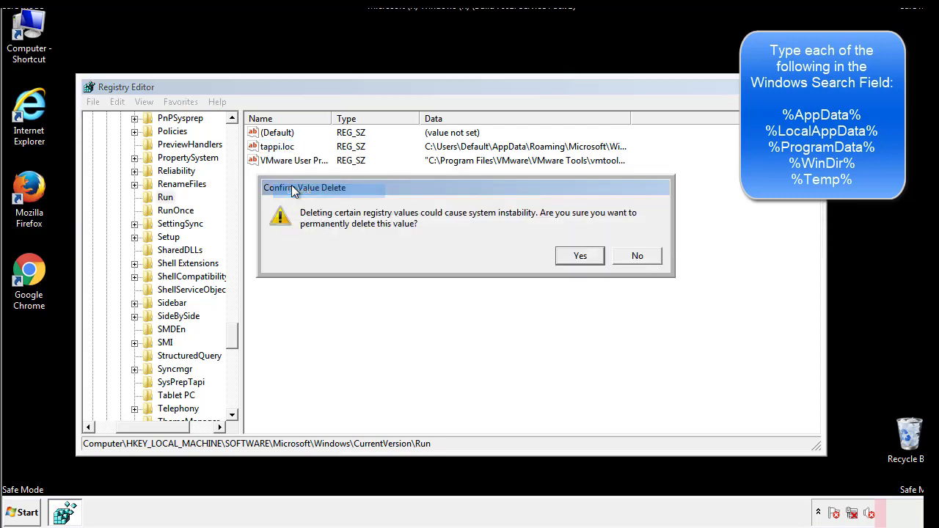
click(569, 256)
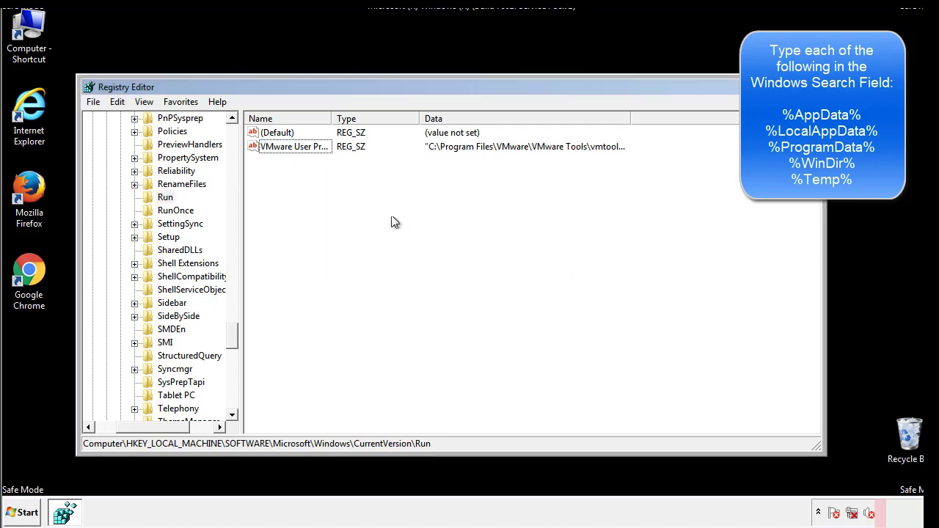
Collapse the whole HKEY_LOCAL_MACHINE branch in the registry tree.
drag(233, 332, 233, 402)
drag(176, 426, 114, 436)
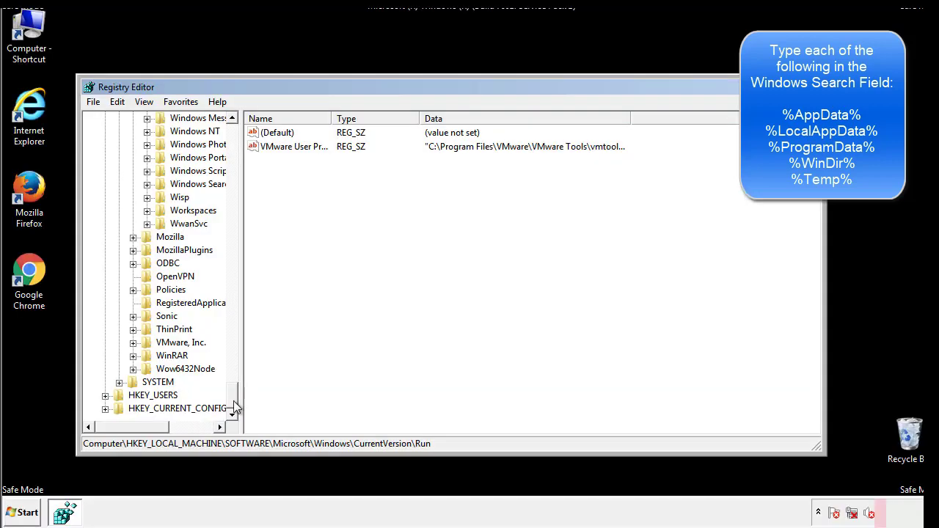
drag(234, 402, 240, 140)
click(105, 158)
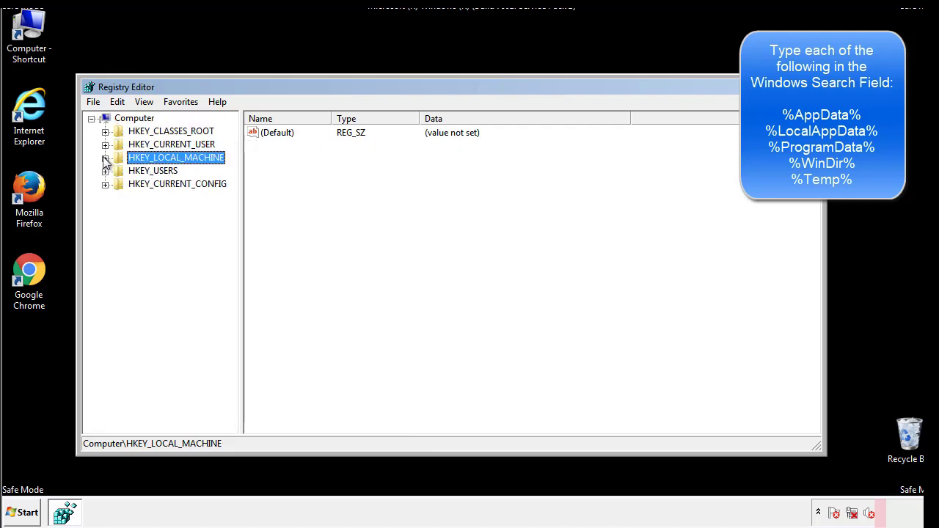
Browse to HKEY_CURRENT_USER\Software\Microsoft\Windows\CurrentVersion\Run and examine its values for suspicious startup entries.
click(105, 145)
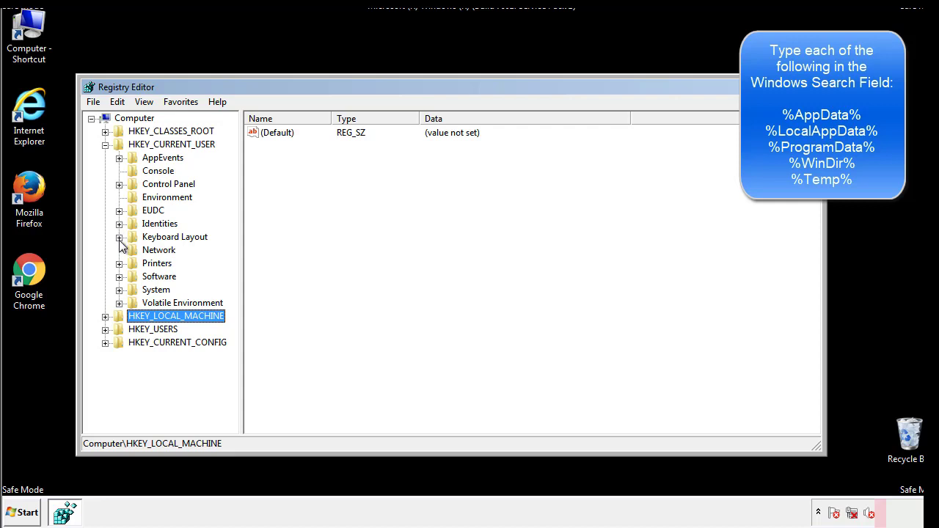
click(119, 277)
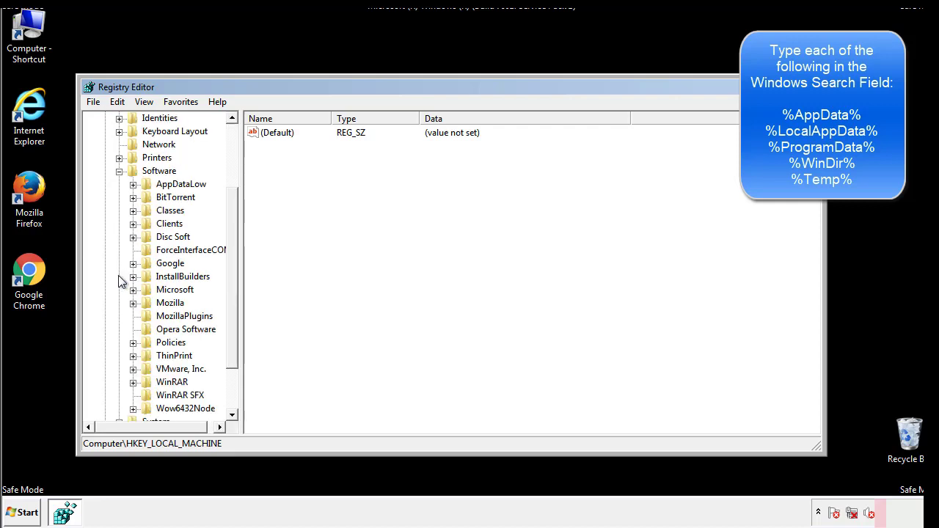
drag(230, 266, 230, 279)
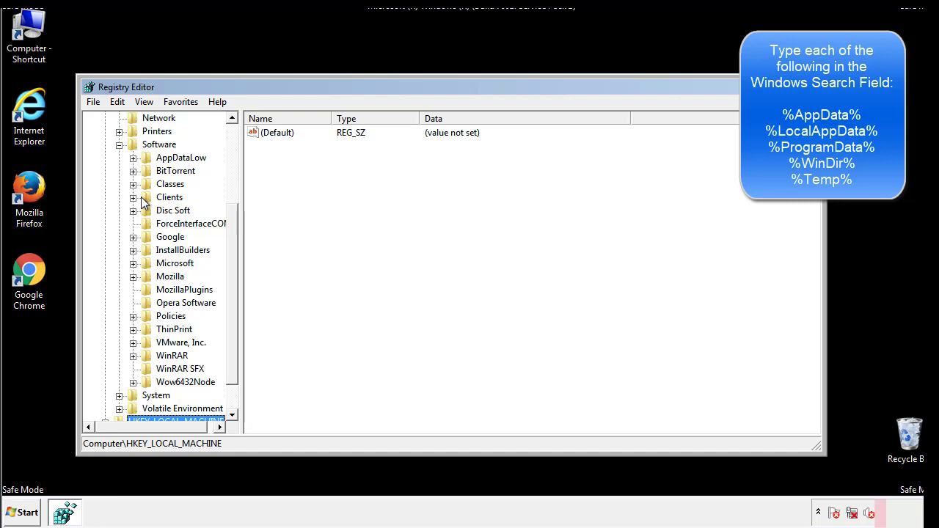
click(133, 265)
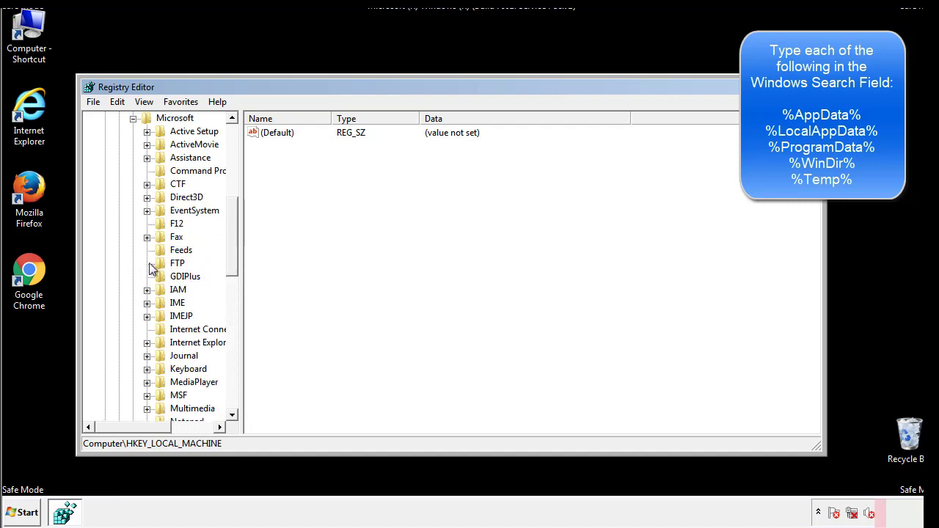
drag(231, 214, 234, 311)
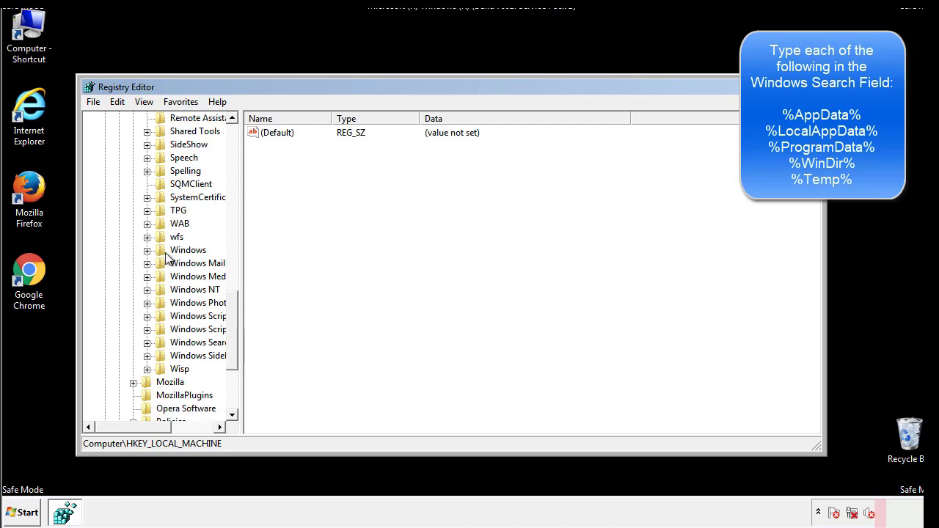
click(147, 251)
click(161, 264)
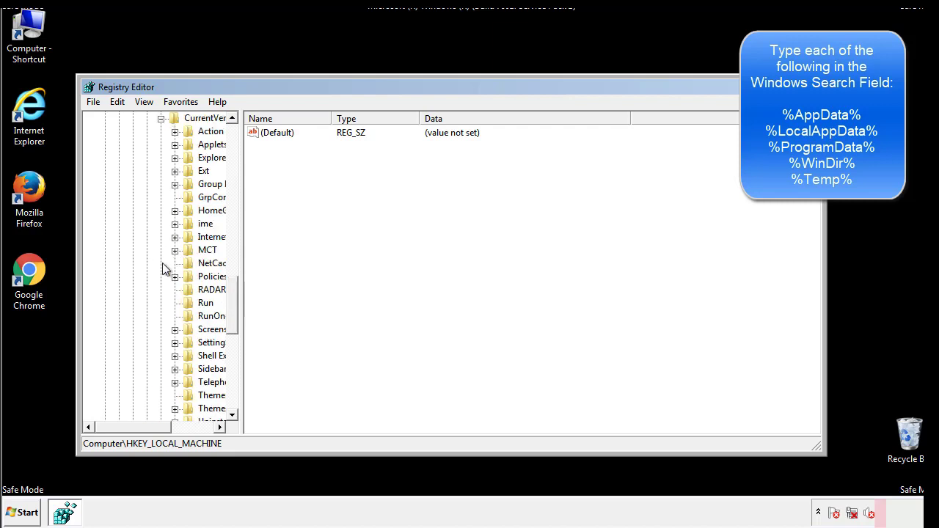
drag(143, 431, 165, 427)
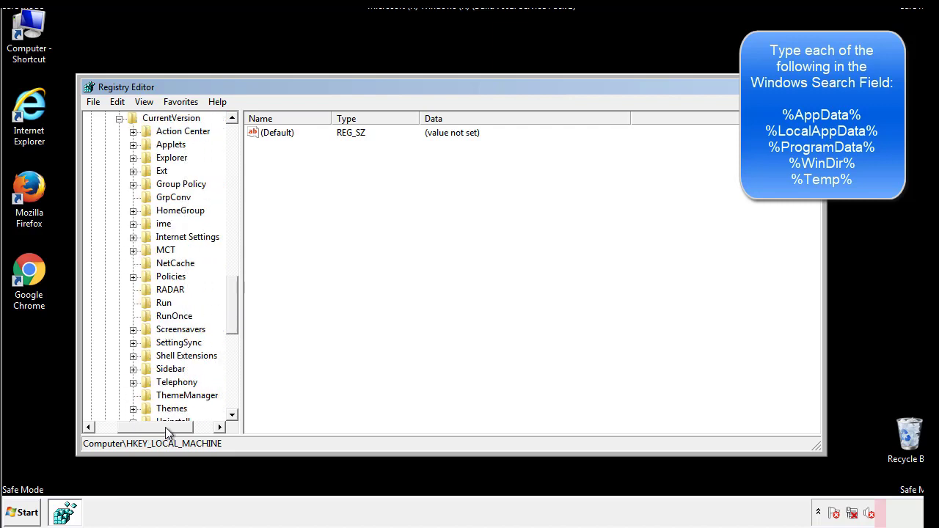
click(161, 301)
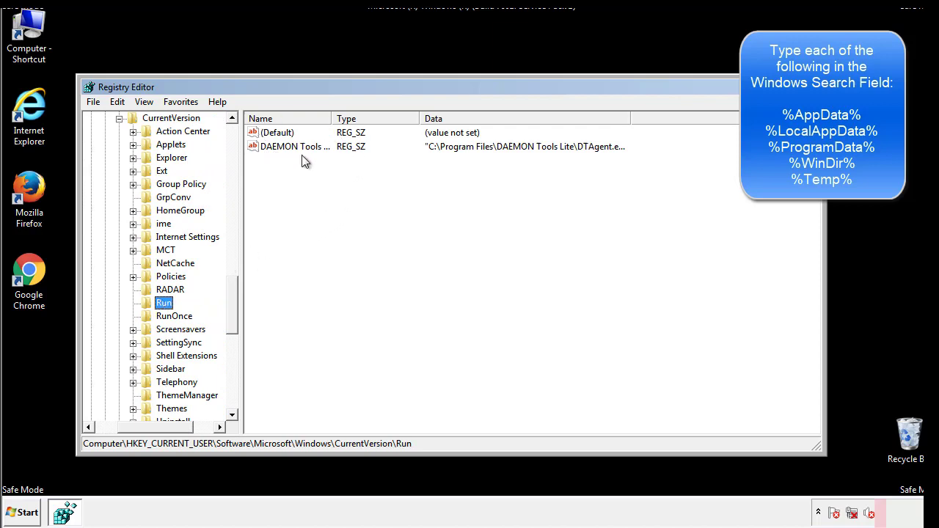
click(399, 170)
drag(285, 173, 334, 166)
Collapse the Windows key under HKEY_CURRENT_USER\Software\Microsoft and return to the start of the registry tree.
drag(156, 424, 137, 426)
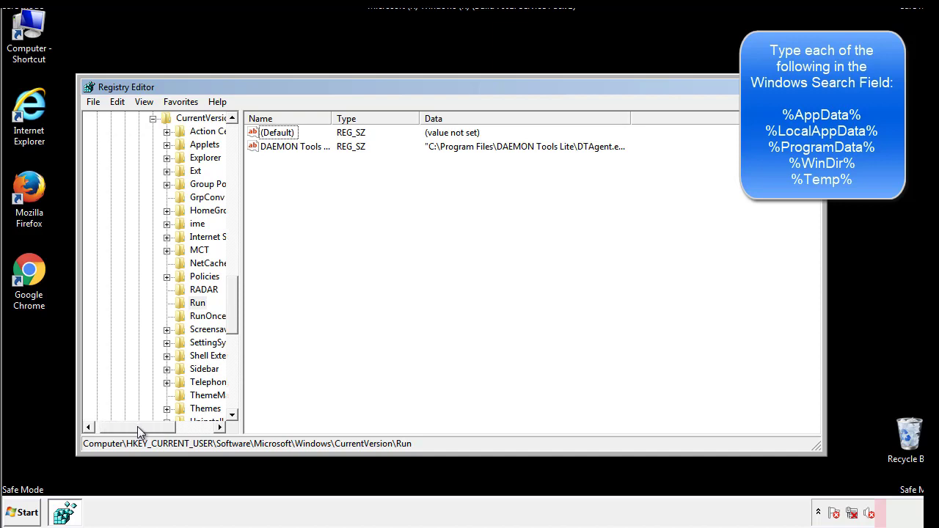
drag(237, 321, 231, 307)
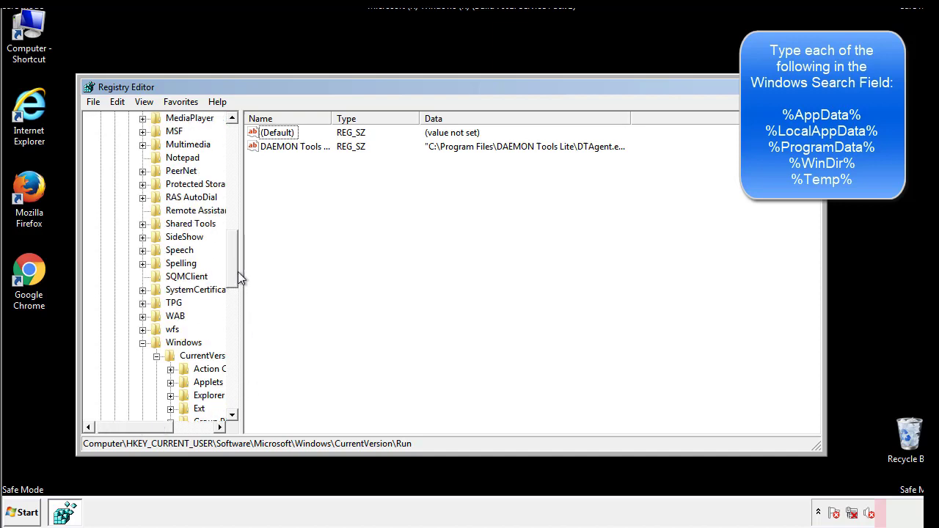
click(143, 342)
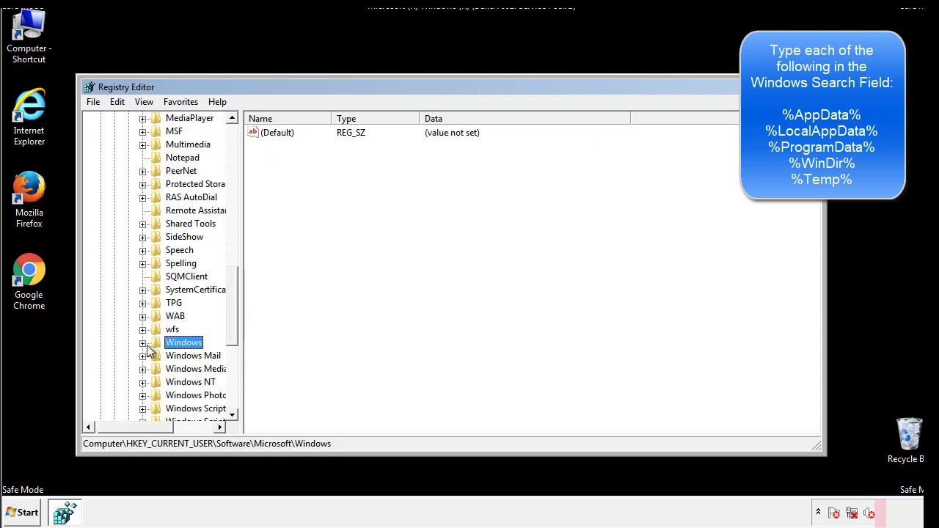
drag(235, 326, 236, 181)
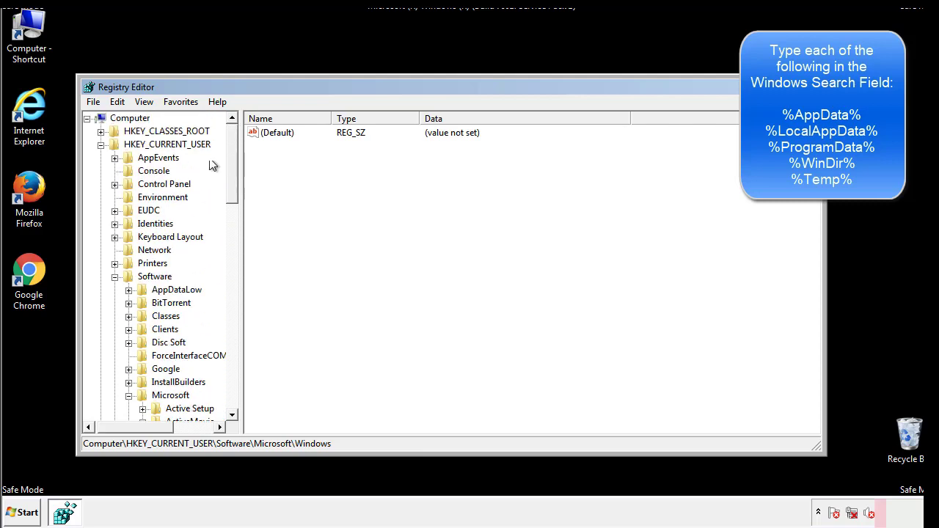
Search the registry's keys, values and data for %temp%.
click(118, 102)
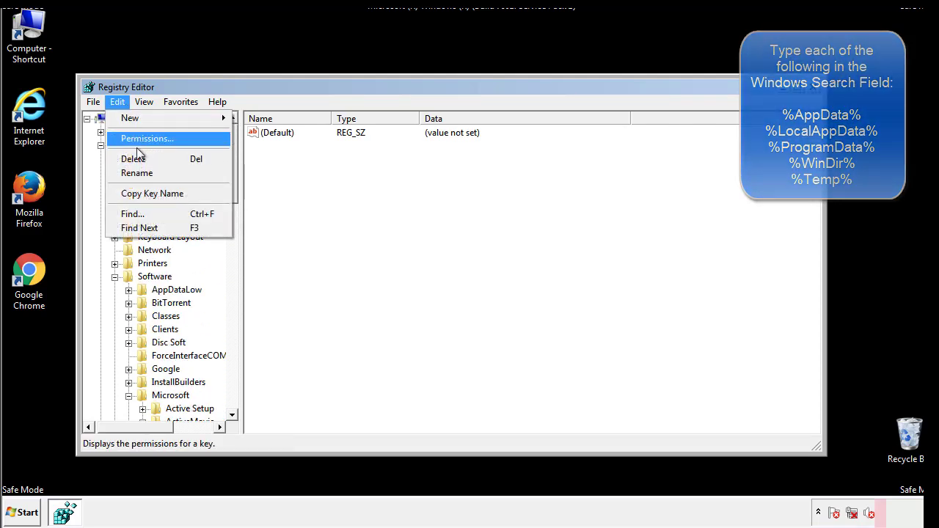
click(121, 213)
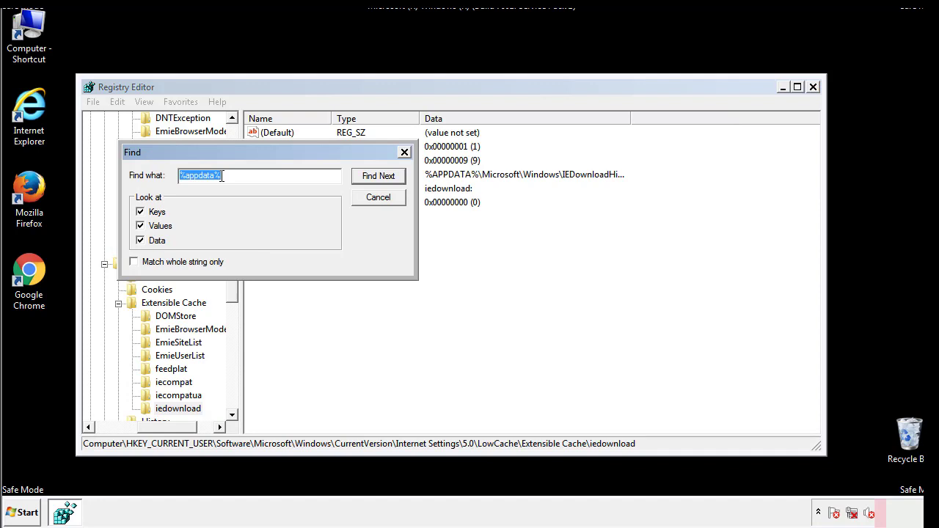
text(%temp%)
key(Return)
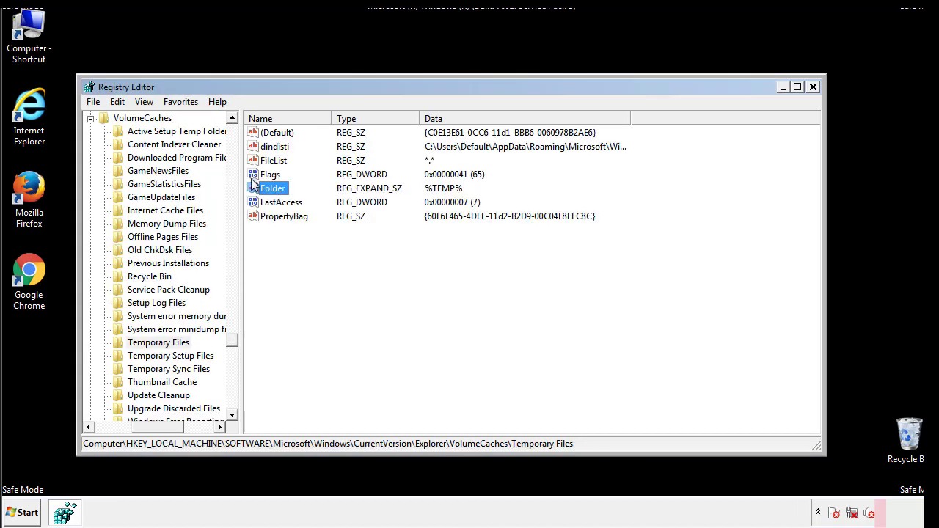
Permanently delete all values of the Temporary Files key under VolumeCaches and close the Registry Editor.
click(386, 256)
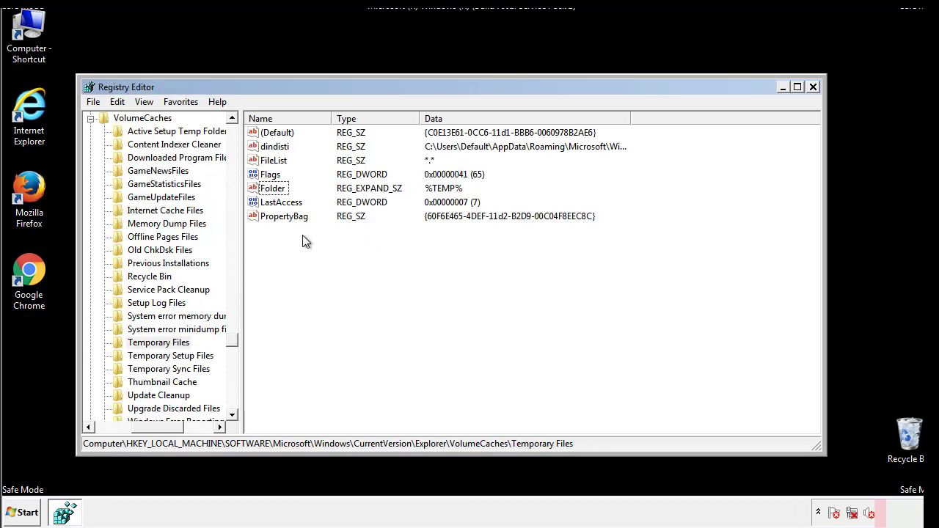
drag(301, 235, 265, 135)
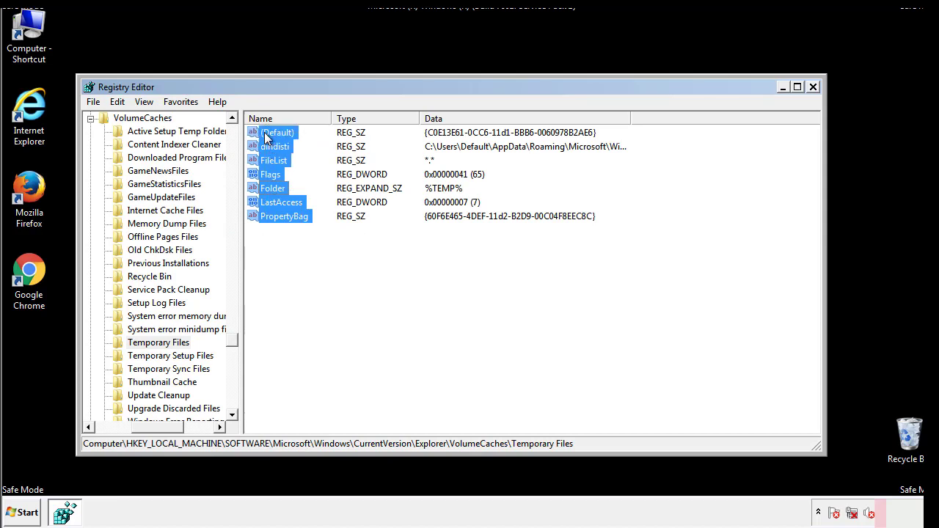
right_click(265, 137)
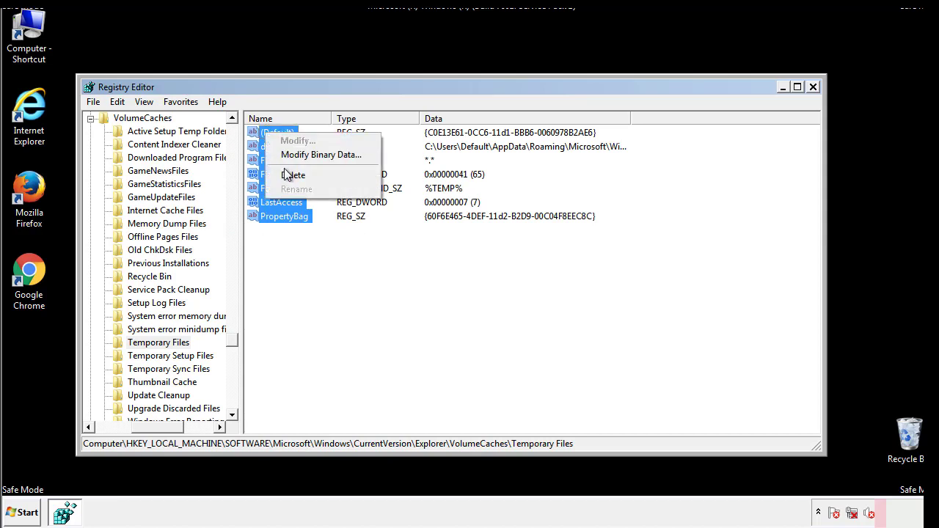
click(286, 176)
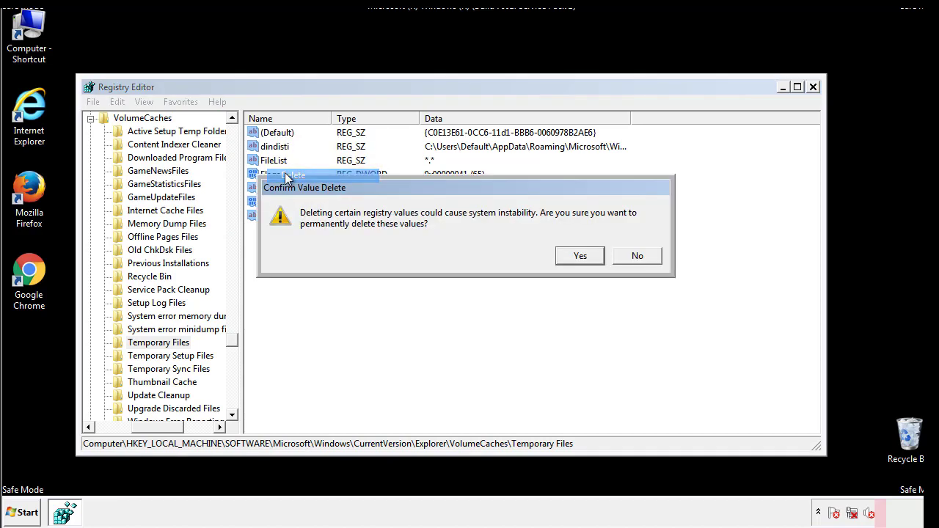
click(583, 256)
click(327, 180)
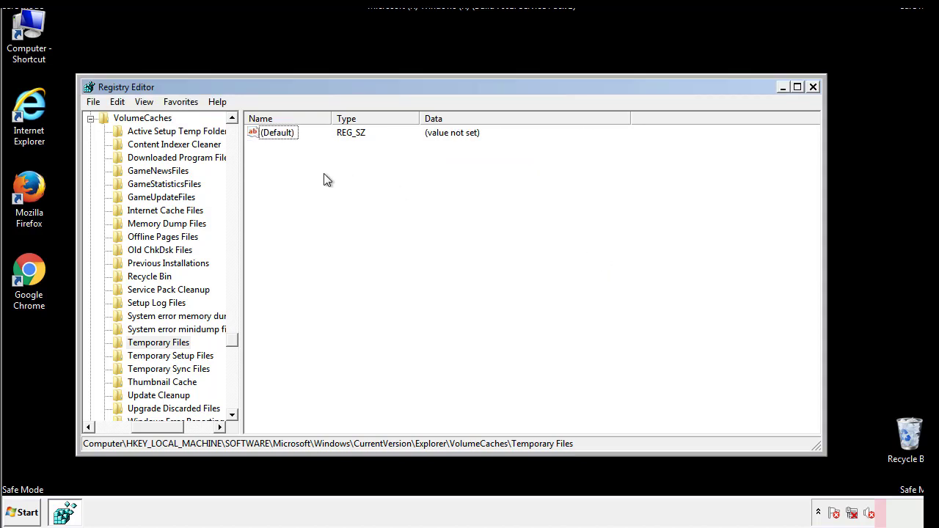
click(814, 87)
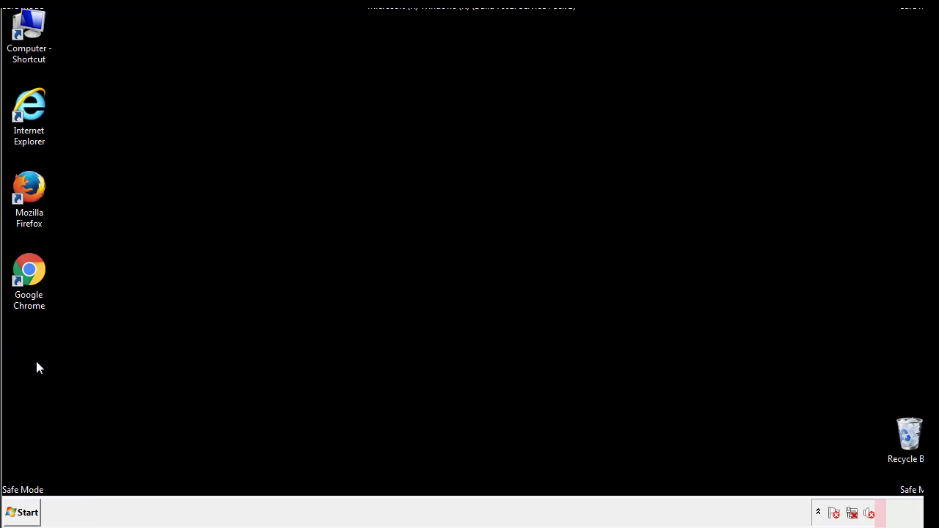
Launch the System Configuration utility by searching for msconfig.
click(19, 513)
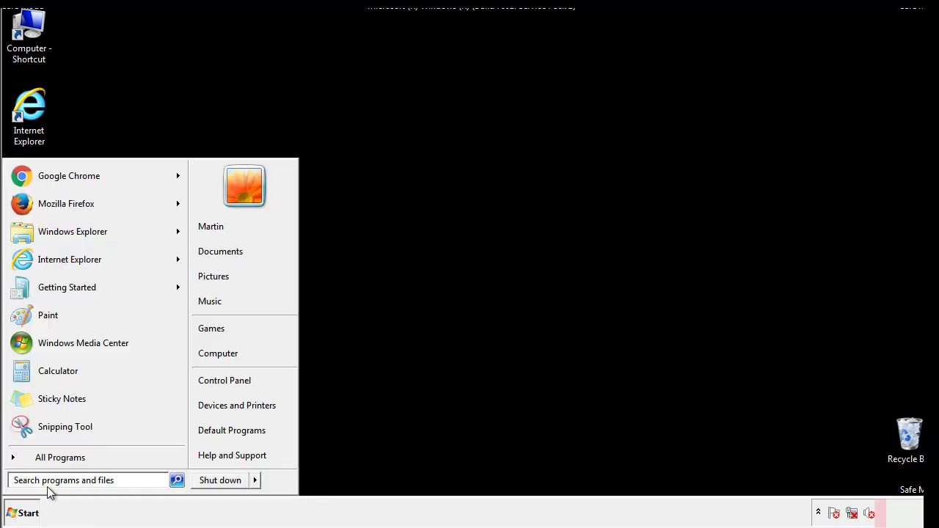
text(mscon)
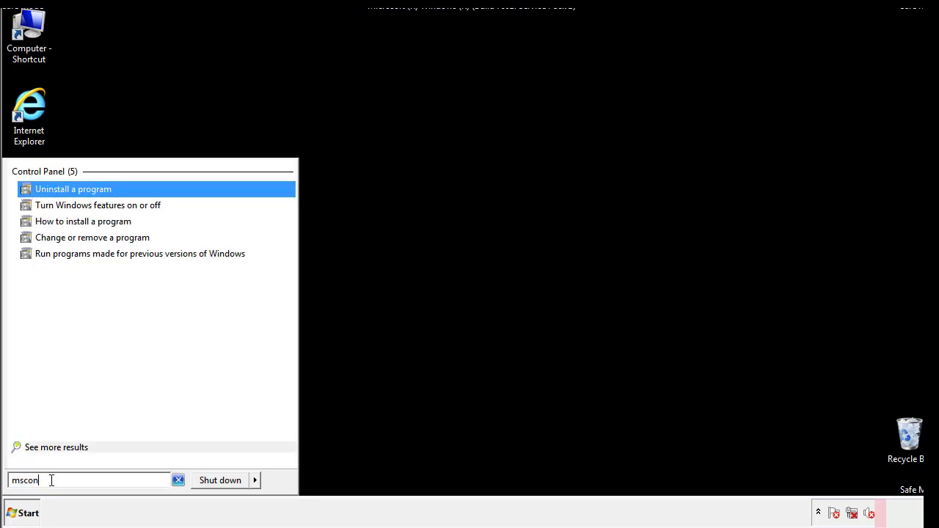
text(fig)
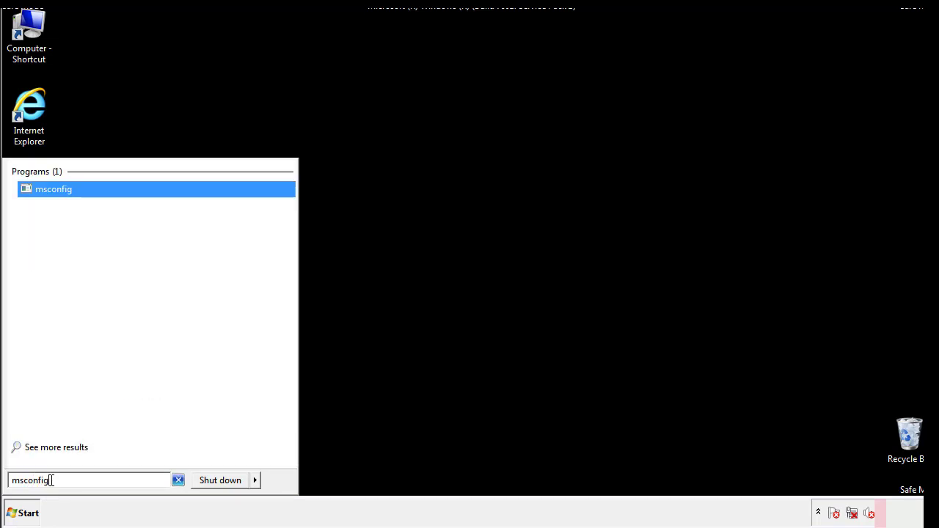
key(Return)
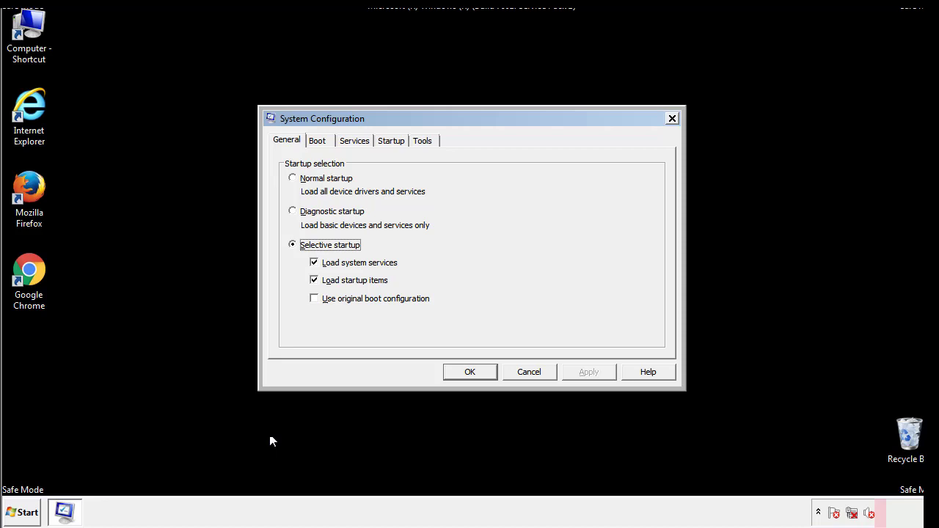
Turn off Safe boot for the Windows 7 installation, apply the change and restart the computer.
click(322, 140)
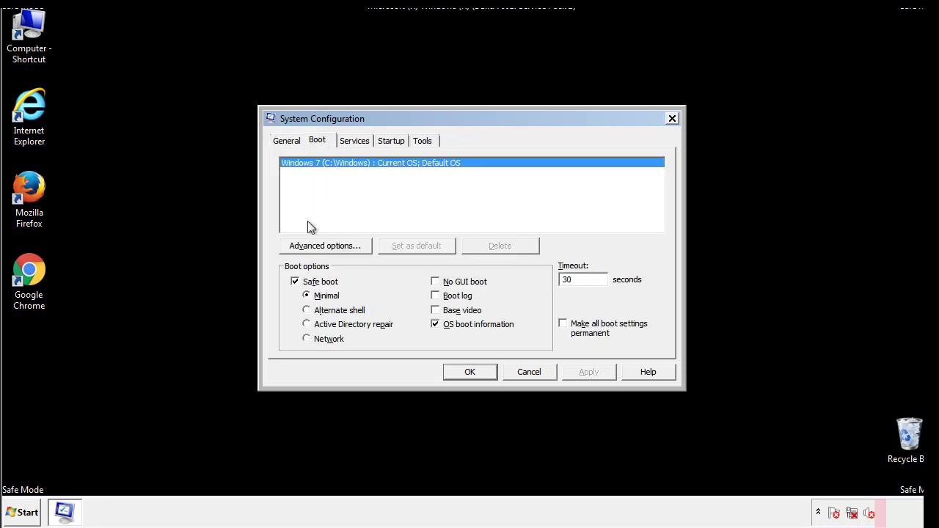
click(297, 284)
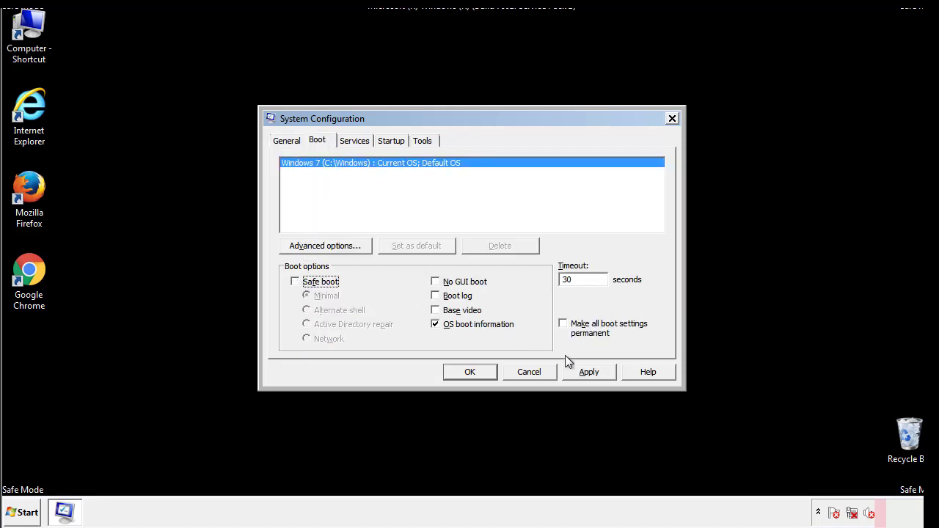
click(589, 372)
click(469, 372)
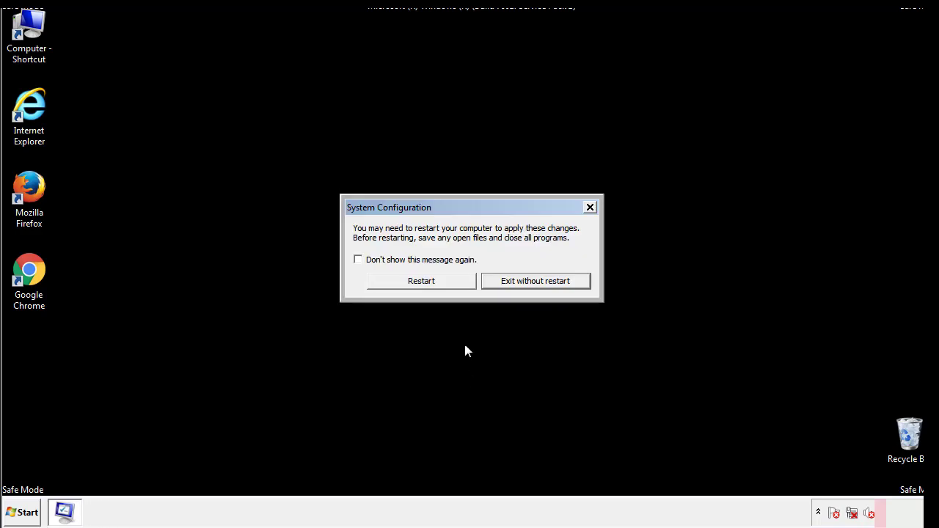
click(434, 286)
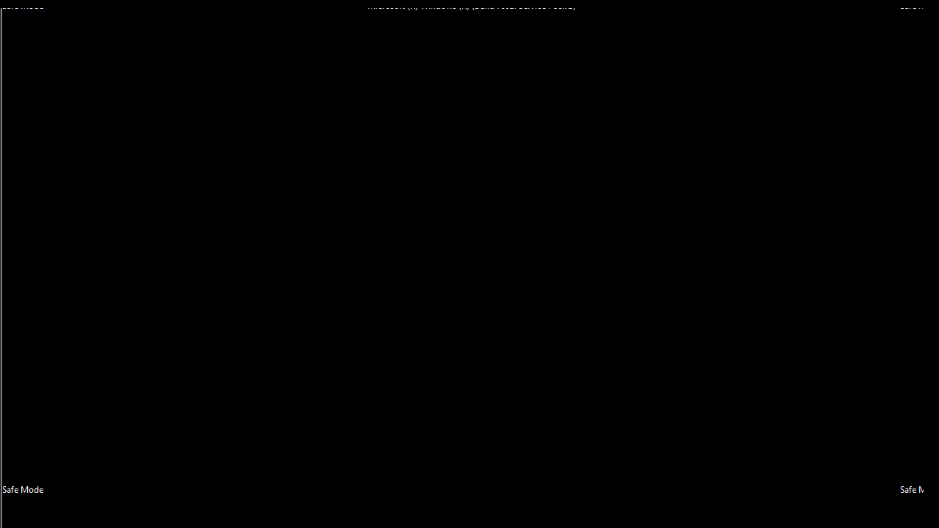